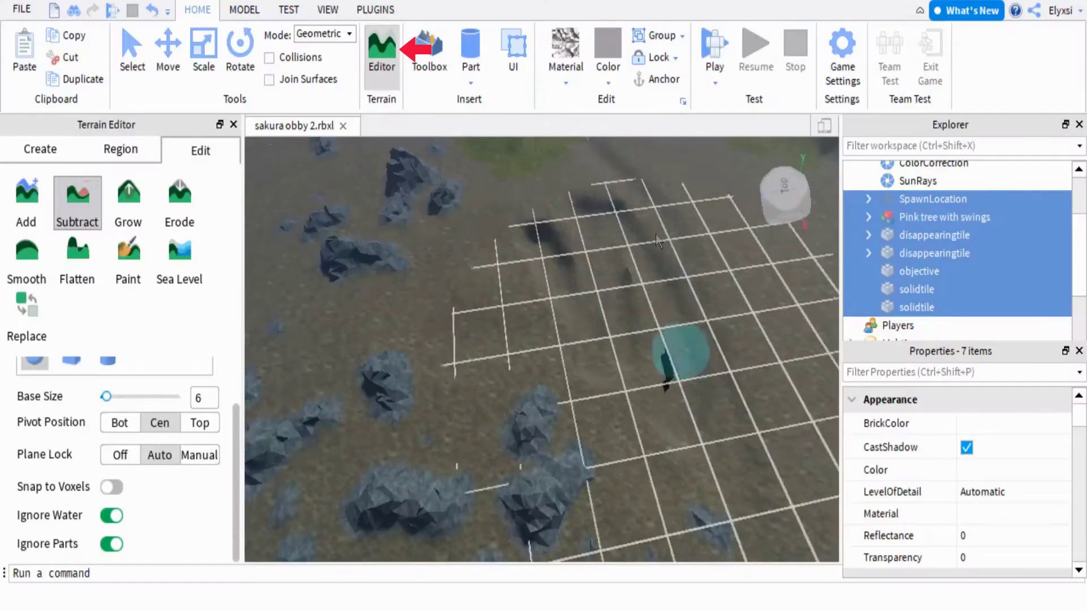
Carve out a pit in the ground with the size 6 Subtract brush and paint its terrain with cracked lava
{"action": "mouse_move", "coordinate": [661, 243]}
{"action": "left_mouse_down"}
{"action": "mouse_move", "coordinate": [541, 470]}
{"action": "mouse_move", "coordinate": [419, 386]}
{"action": "mouse_move", "coordinate": [509, 294]}
{"action": "mouse_move", "coordinate": [604, 232]}
{"action": "mouse_move", "coordinate": [361, 288]}
{"action": "mouse_move", "coordinate": [444, 199]}
{"action": "mouse_move", "coordinate": [687, 368]}
{"action": "mouse_move", "coordinate": [366, 297]}
{"action": "mouse_move", "coordinate": [461, 468]}
{"action": "mouse_move", "coordinate": [586, 198]}
{"action": "mouse_move", "coordinate": [640, 237]}
{"action": "mouse_move", "coordinate": [470, 193]}
{"action": "mouse_move", "coordinate": [491, 396]}
{"action": "mouse_move", "coordinate": [586, 195]}
{"action": "mouse_move", "coordinate": [662, 429]}
{"action": "mouse_move", "coordinate": [565, 408]}
{"action": "mouse_move", "coordinate": [698, 472]}
{"action": "left_mouse_up"}
{"action": "left_click", "coordinate": [126, 266]}
{"action": "scroll", "coordinate": [70, 444], "scroll_direction": "down", "scroll_amount": 6}
{"action": "mouse_move", "coordinate": [474, 328]}
{"action": "left_mouse_down"}
{"action": "mouse_move", "coordinate": [357, 255]}
{"action": "mouse_move", "coordinate": [691, 487]}
{"action": "mouse_move", "coordinate": [730, 271]}
{"action": "mouse_move", "coordinate": [591, 195]}
{"action": "mouse_move", "coordinate": [461, 364]}
{"action": "mouse_move", "coordinate": [642, 284]}
{"action": "mouse_move", "coordinate": [451, 262]}
{"action": "mouse_move", "coordinate": [605, 404]}
{"action": "left_mouse_up"}
Playtest the lava-painted pit with the character and stop the test
{"action": "key", "text": "F5"}
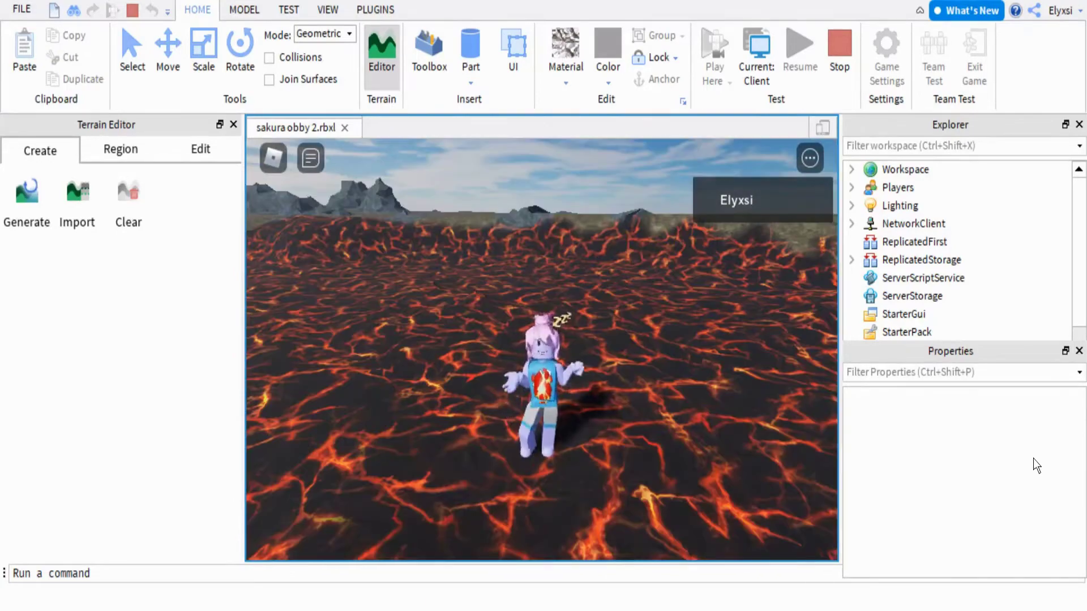
{"action": "key", "text": "shift+F5"}
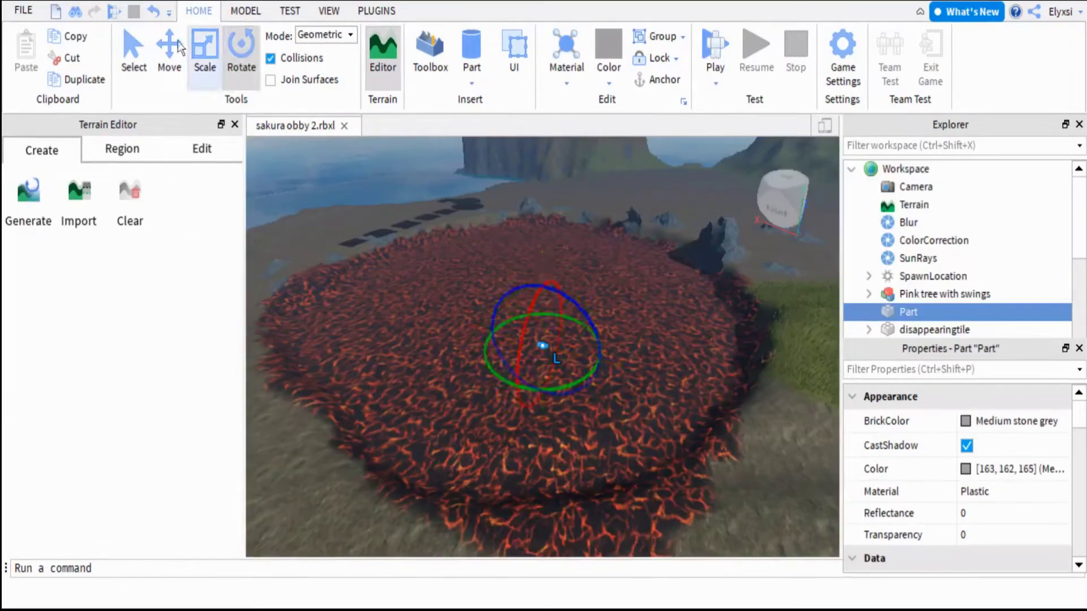
Position the cylinder part above the lava pit and rotate it to lie flat as a disc
{"action": "key", "text": "ctrl+2"}
{"action": "left_click_drag", "start_coordinate": [530, 296], "coordinate": [468, 345]}
{"action": "left_click_drag", "start_coordinate": [507, 179], "coordinate": [498, 138]}
{"action": "left_click", "coordinate": [241, 57]}
{"action": "left_click_drag", "start_coordinate": [466, 195], "coordinate": [513, 245]}
{"action": "key", "text": "ctrl+2"}
Scale the flat disc outward until it covers nearly the whole lava pit, and centre it over the pit
{"action": "key", "text": "ctrl+3"}
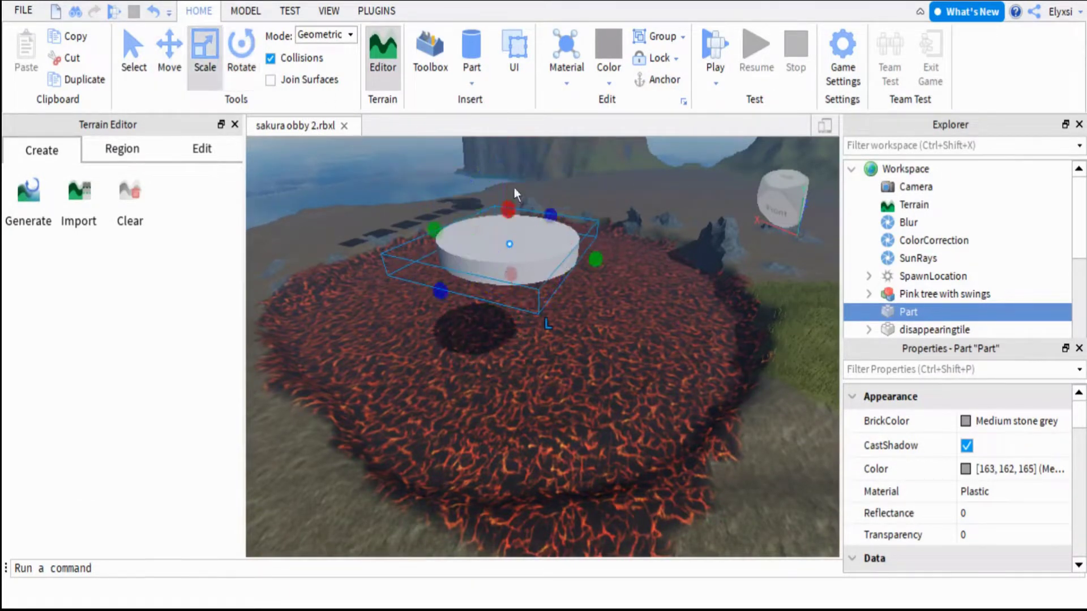
{"action": "left_click_drag", "start_coordinate": [595, 267], "coordinate": [736, 296]}
{"action": "left_click_drag", "start_coordinate": [453, 340], "coordinate": [399, 470]}
{"action": "left_click_drag", "start_coordinate": [391, 250], "coordinate": [348, 247]}
{"action": "mouse_move", "coordinate": [559, 255]}
{"action": "left_mouse_down"}
{"action": "mouse_move", "coordinate": [568, 281]}
{"action": "mouse_move", "coordinate": [570, 258]}
{"action": "left_mouse_up"}
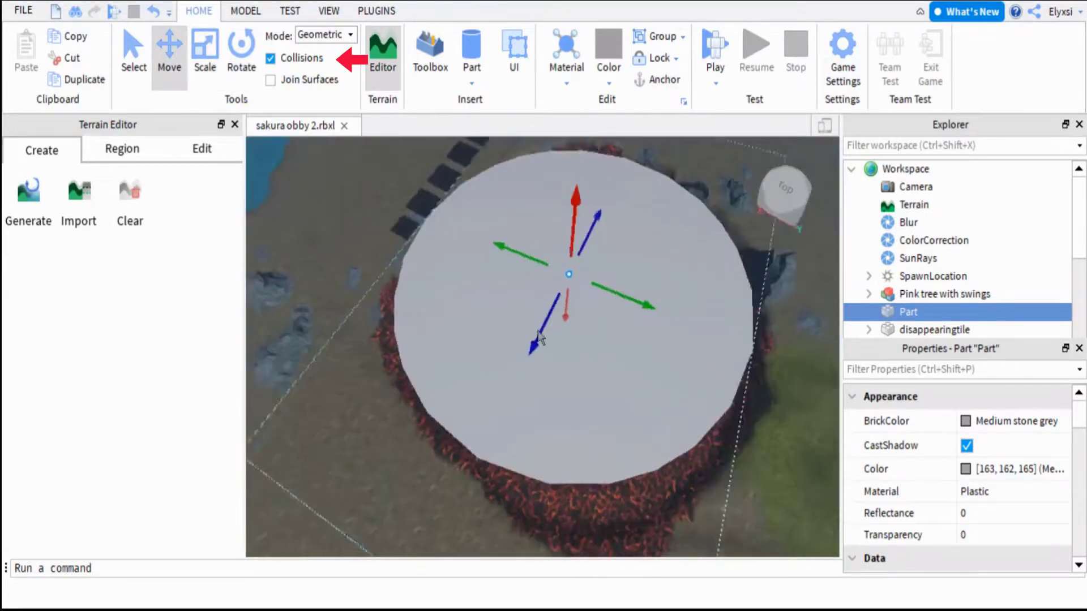
{"action": "right_click_drag", "start_coordinate": [524, 328], "coordinate": [521, 327]}
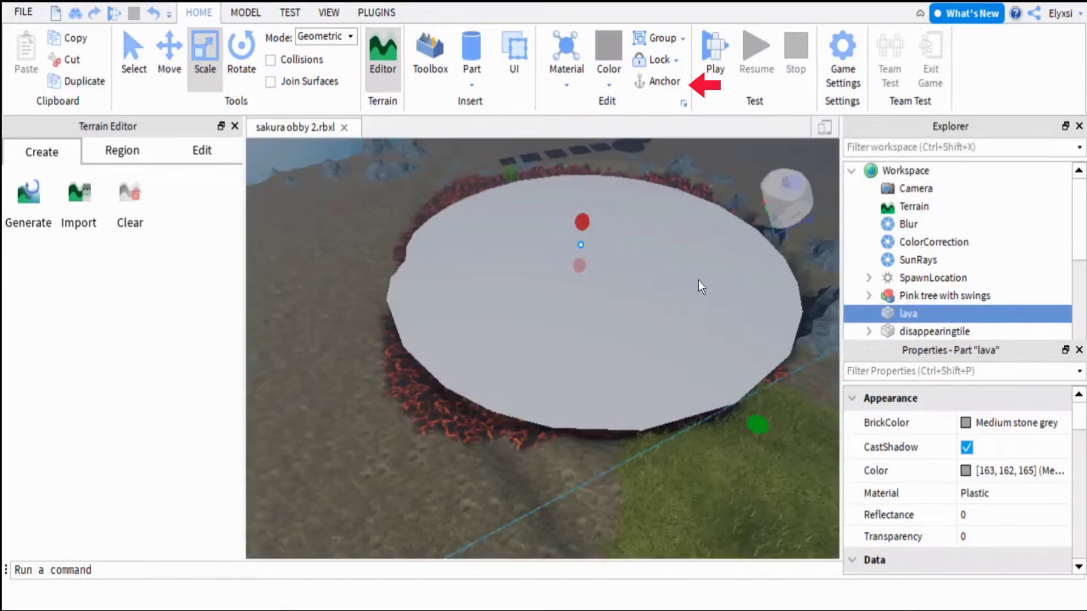
Set the lava part's BrickColor to Deep orange and its material to Neon
{"action": "left_click", "coordinate": [970, 423]}
{"action": "left_click", "coordinate": [791, 424]}
{"action": "left_click", "coordinate": [1037, 495]}
{"action": "left_click", "coordinate": [1038, 494]}
{"action": "left_click", "coordinate": [972, 607]}
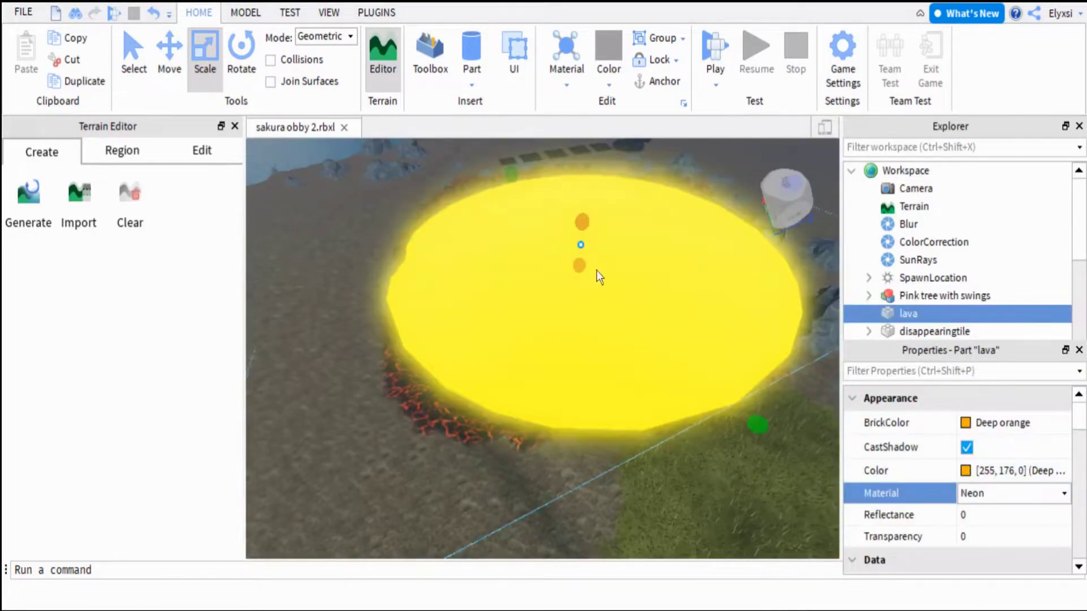
Fit the glowing lava disc inside the pit by adjusting its position and lowering it to the rim
{"action": "right_click_drag", "start_coordinate": [349, 297], "coordinate": [770, 283]}
{"action": "left_click_drag", "start_coordinate": [759, 248], "coordinate": [822, 257]}
{"action": "left_click_drag", "start_coordinate": [578, 299], "coordinate": [565, 308]}
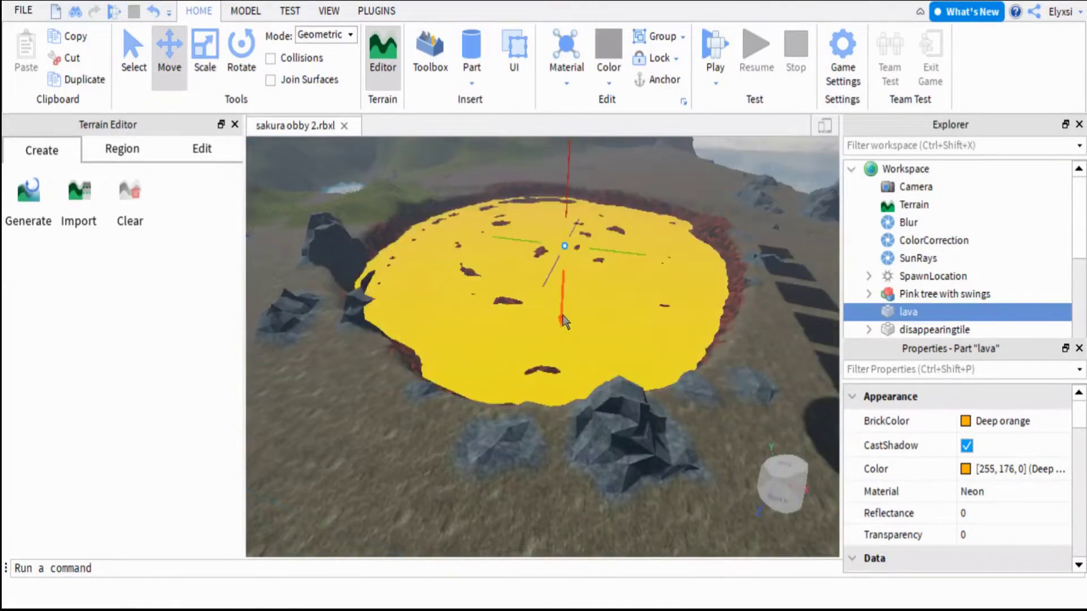
{"action": "left_click", "coordinate": [218, 65]}
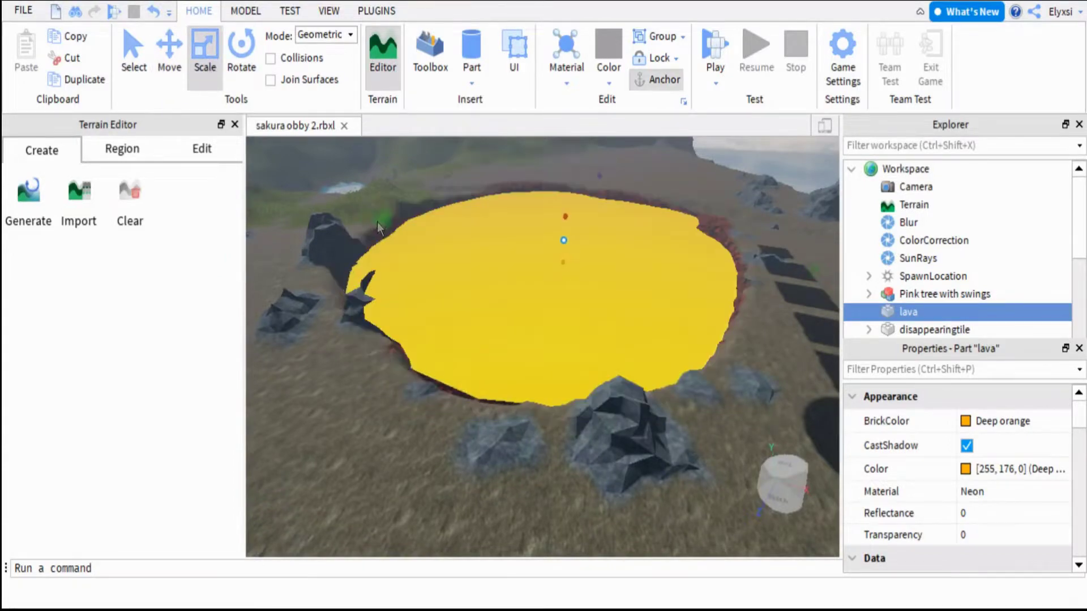
Move the spawn location, pink tree, objective and all obby tiles together down over the middle of the lava pool
{"action": "right_click_drag", "start_coordinate": [644, 322], "coordinate": [776, 330]}
{"action": "left_click", "coordinate": [712, 276]}
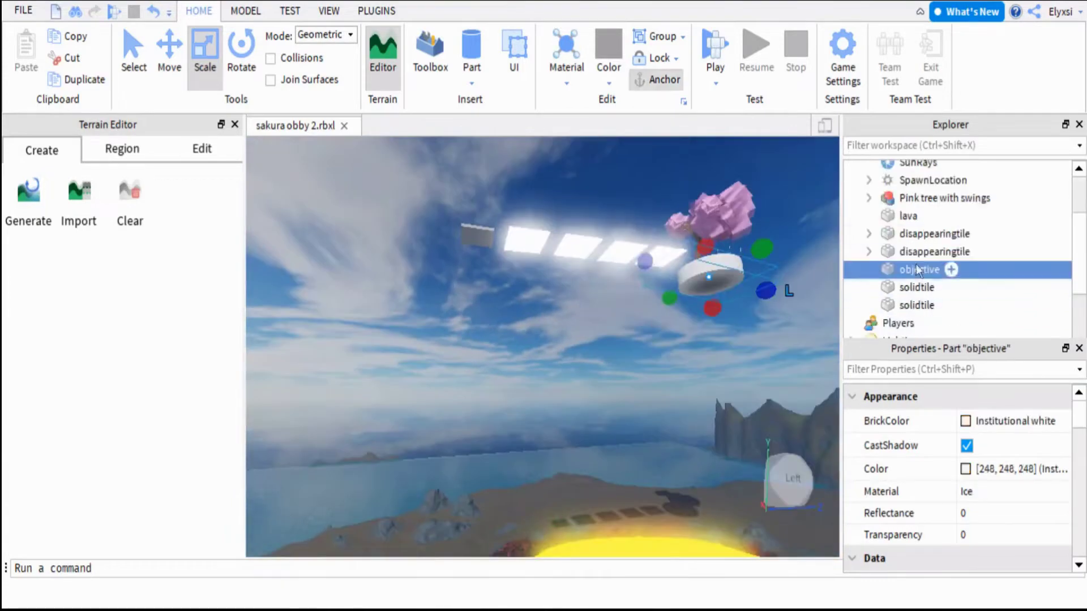
{"action": "left_click", "coordinate": [911, 234]}
{"action": "left_click", "coordinate": [915, 305], "text": "shift"}
{"action": "left_click", "coordinate": [918, 198], "text": "ctrl"}
{"action": "left_click", "coordinate": [917, 180], "text": "ctrl"}
{"action": "key", "text": "ctrl+2"}
{"action": "left_click_drag", "start_coordinate": [633, 298], "coordinate": [636, 509]}
{"action": "right_click_drag", "start_coordinate": [465, 274], "coordinate": [466, 274]}
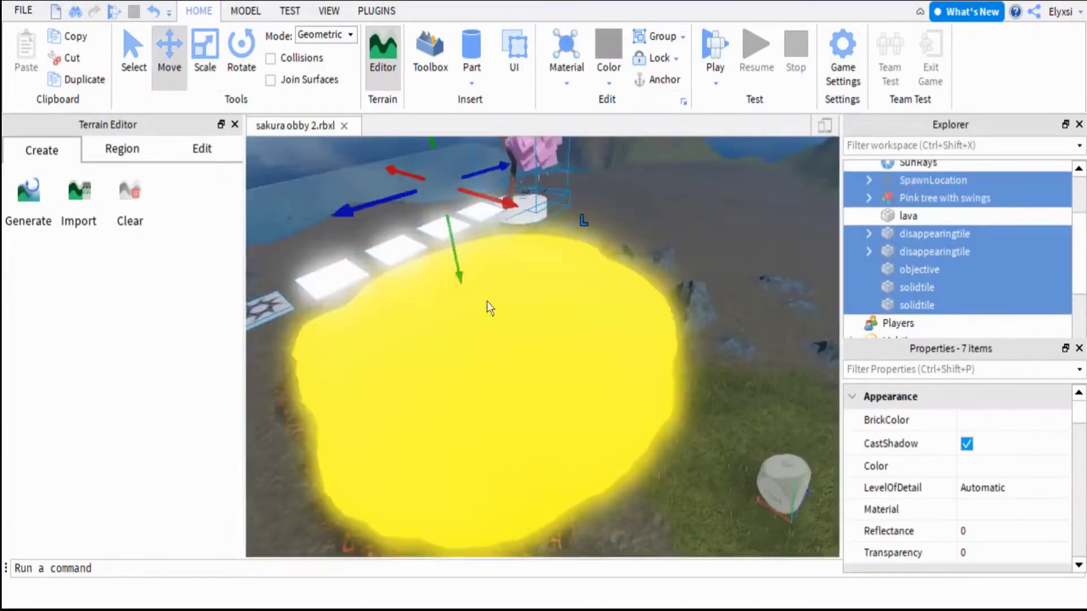
{"action": "left_click_drag", "start_coordinate": [465, 274], "coordinate": [476, 326]}
{"action": "right_click_drag", "start_coordinate": [354, 306], "coordinate": [353, 306]}
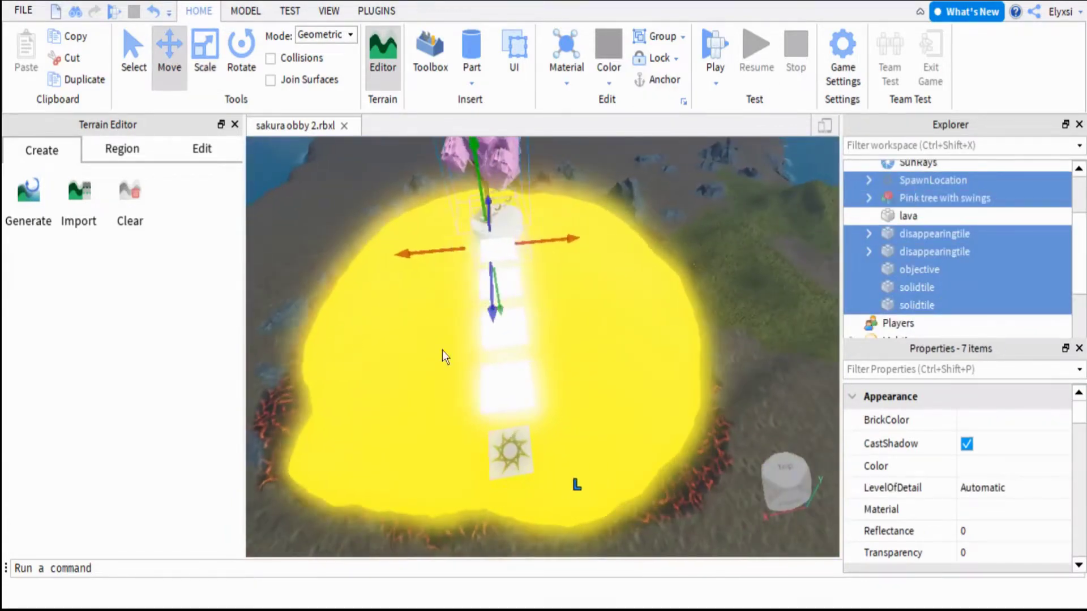
Duplicate the lava part and rename the copy lavatop
{"action": "left_click", "coordinate": [1001, 218]}
{"action": "right_click", "coordinate": [913, 218]}
{"action": "left_click", "coordinate": [895, 50]}
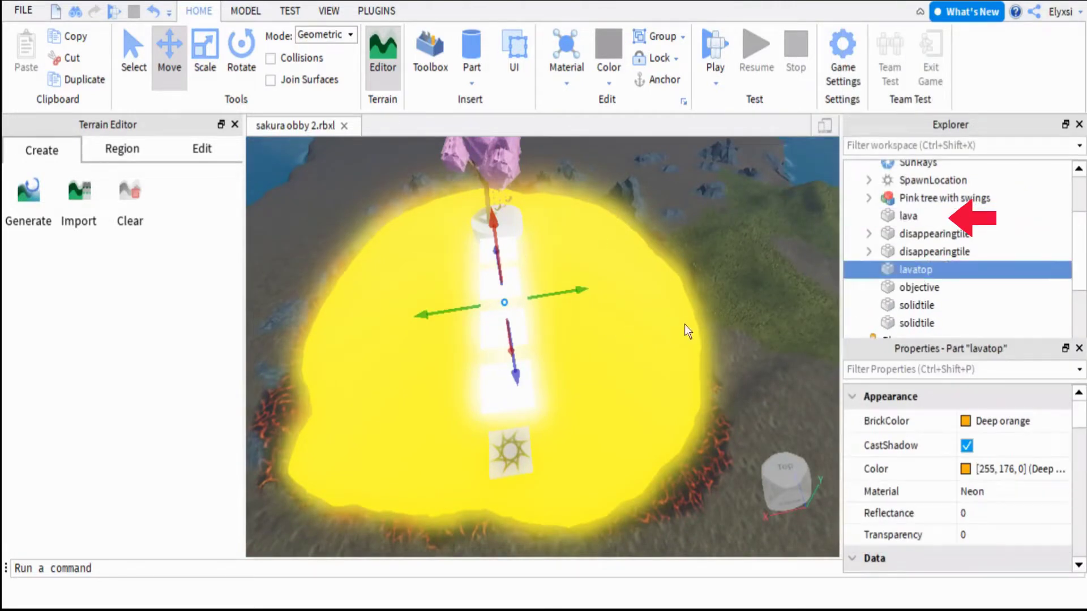
{"action": "right_click", "coordinate": [912, 274]}
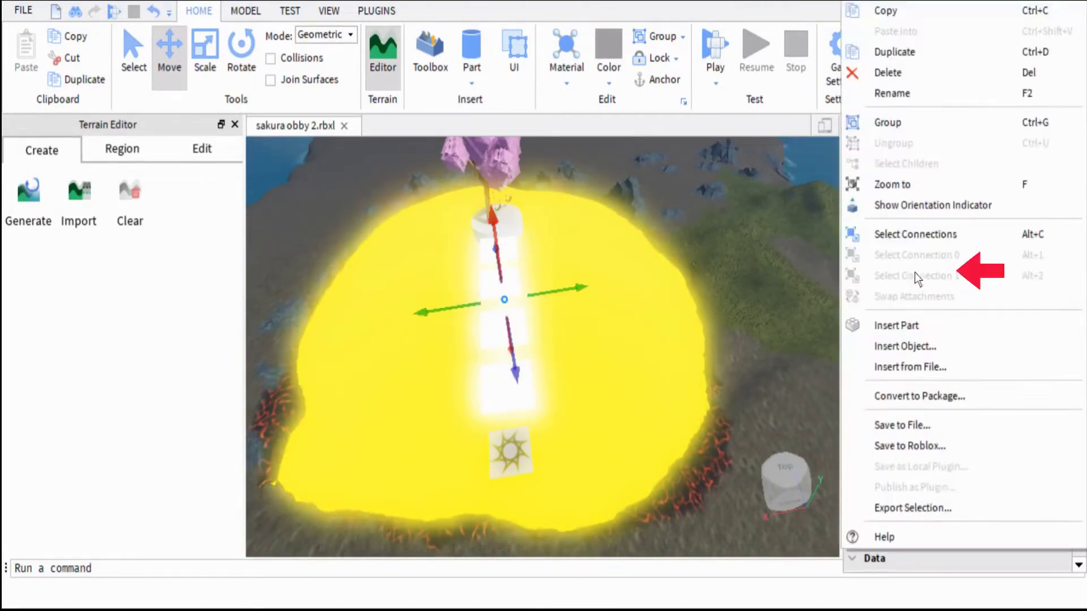
{"action": "key", "text": "Escape"}
Replace lavatop's Neon material with a non-glowing one and adjust its transparency
{"action": "left_click", "coordinate": [980, 492]}
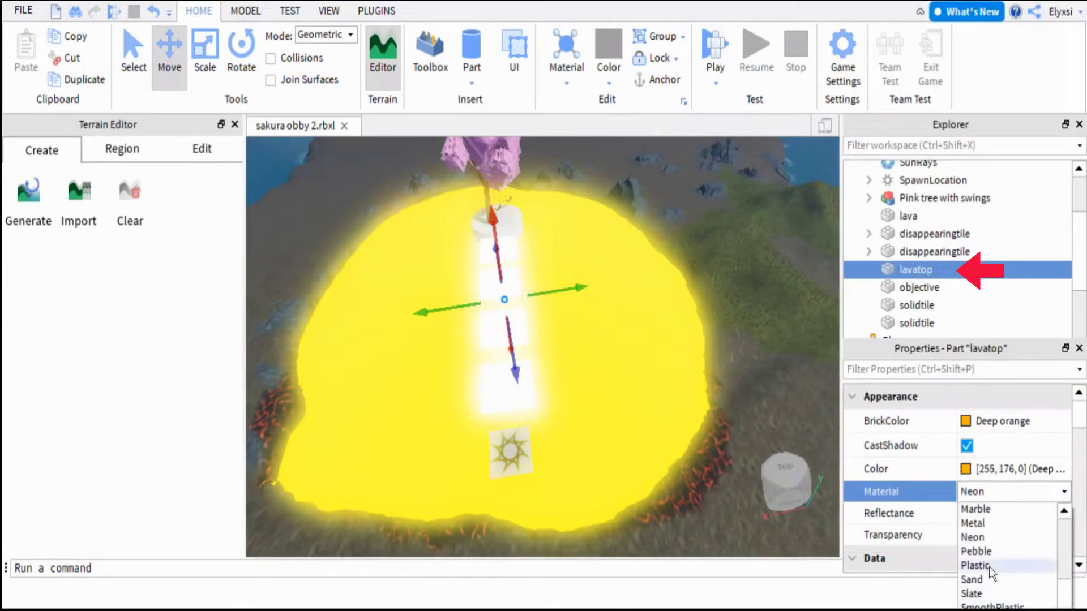
{"action": "scroll", "coordinate": [989, 565], "scroll_direction": "up", "scroll_amount": 2}
{"action": "left_click", "coordinate": [977, 524]}
{"action": "left_click", "coordinate": [1018, 536]}
{"action": "left_click_drag", "start_coordinate": [1018, 537], "coordinate": [1037, 528]}
Give lavatop a custom orange colour and fine-tune its transparency
{"action": "left_click", "coordinate": [979, 421]}
{"action": "left_click", "coordinate": [811, 443]}
{"action": "left_click", "coordinate": [948, 422]}
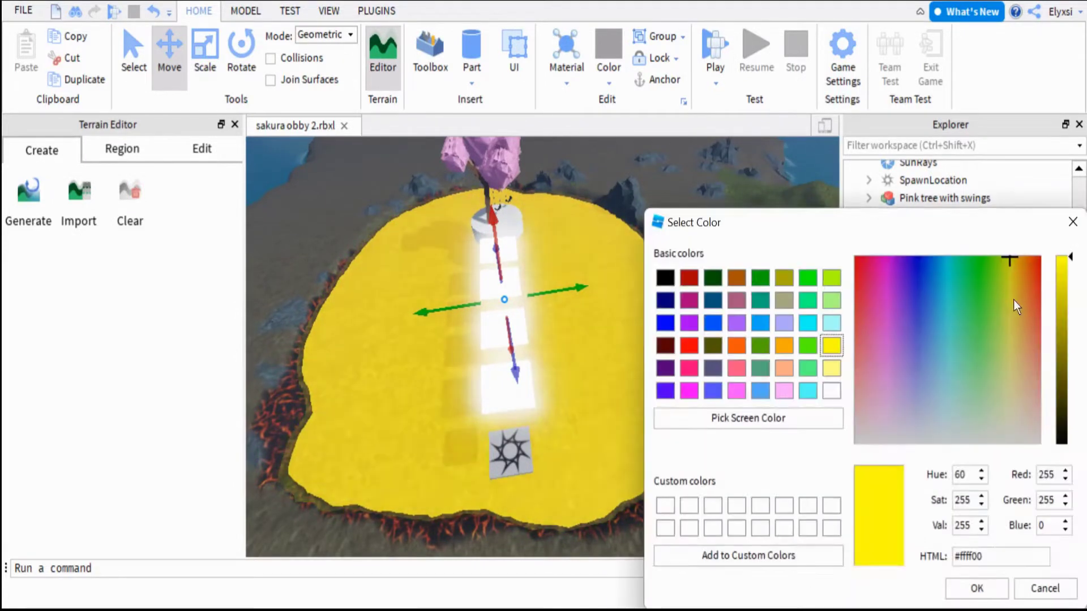
{"action": "left_click_drag", "start_coordinate": [1013, 300], "coordinate": [1025, 261]}
{"action": "left_click", "coordinate": [977, 589]}
{"action": "left_click_drag", "start_coordinate": [1037, 534], "coordinate": [1040, 536]}
Change the lava part's colour to the custom orange [255, 137, 2]
{"action": "left_click", "coordinate": [779, 391]}
{"action": "right_click_drag", "start_coordinate": [780, 391], "coordinate": [490, 508]}
{"action": "scroll", "coordinate": [490, 508], "scroll_direction": "up", "scroll_amount": 2}
{"action": "left_click", "coordinate": [915, 269]}
{"action": "left_click", "coordinate": [908, 217]}
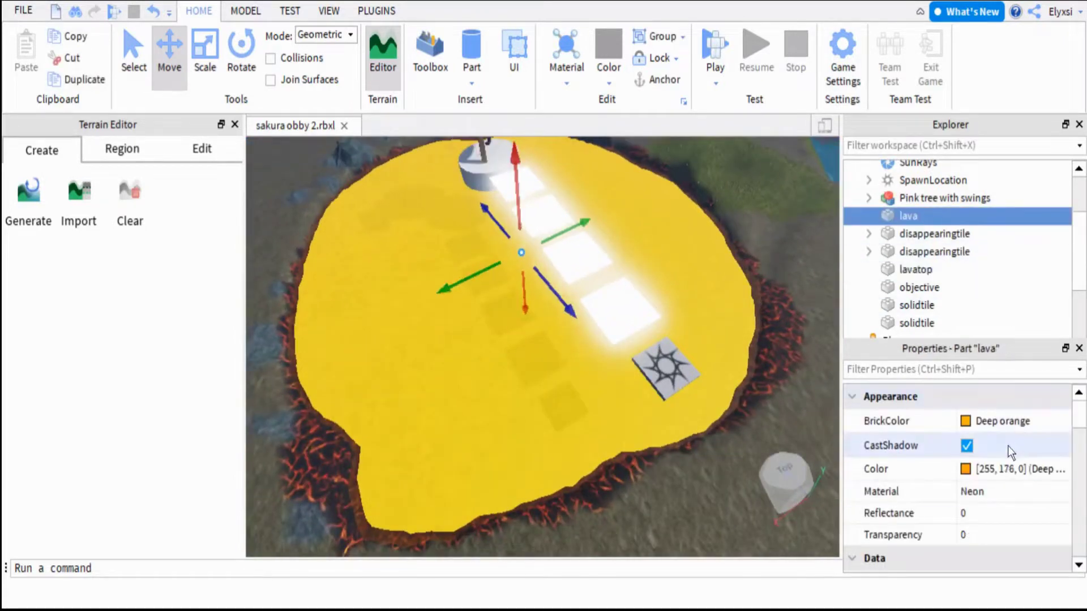
{"action": "left_click", "coordinate": [1003, 421]}
{"action": "left_click", "coordinate": [792, 439]}
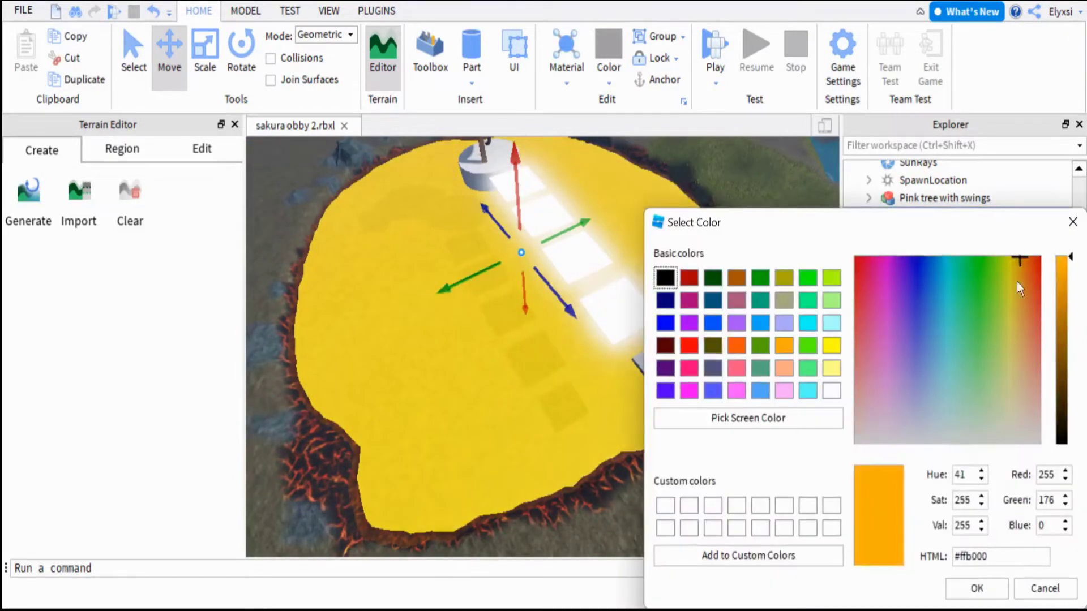
{"action": "left_click_drag", "start_coordinate": [1017, 281], "coordinate": [1024, 258]}
{"action": "left_click", "coordinate": [977, 588]}
{"action": "right_click_drag", "start_coordinate": [814, 406], "coordinate": [767, 409]}
{"action": "scroll", "coordinate": [768, 408], "scroll_direction": "down", "scroll_amount": 1}
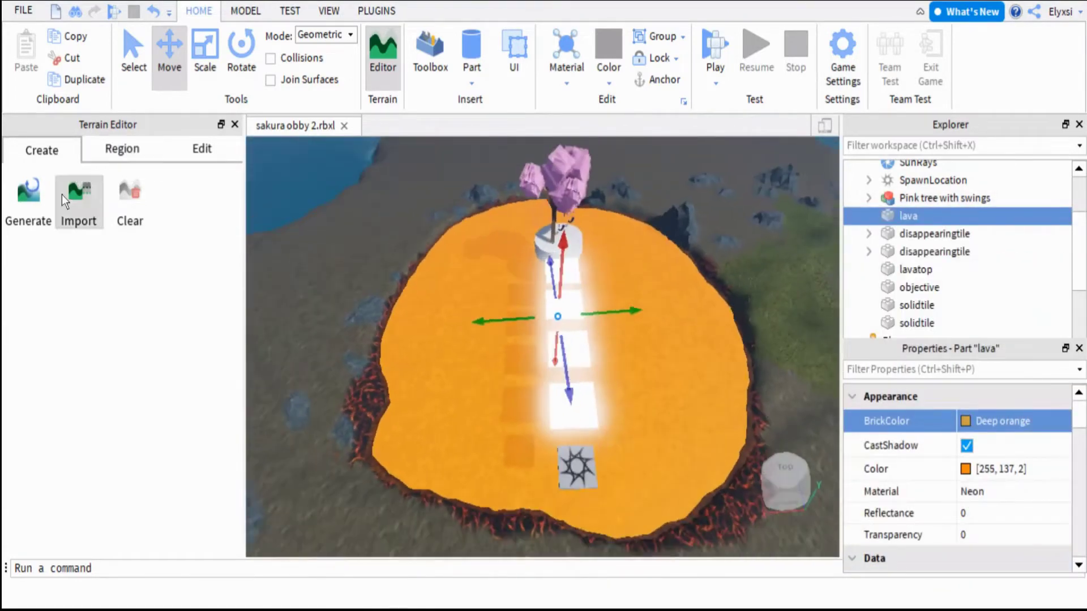
Grow a ridge of rock terrain around the outer edge of the lava pit
{"action": "left_click", "coordinate": [201, 149]}
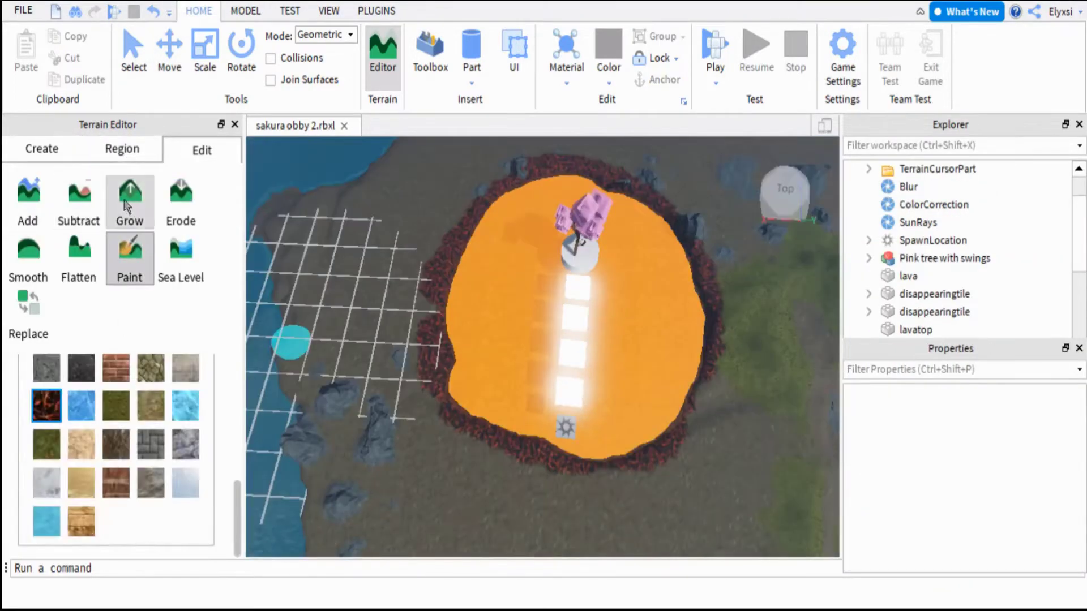
{"action": "left_click", "coordinate": [127, 206]}
{"action": "left_click", "coordinate": [189, 446]}
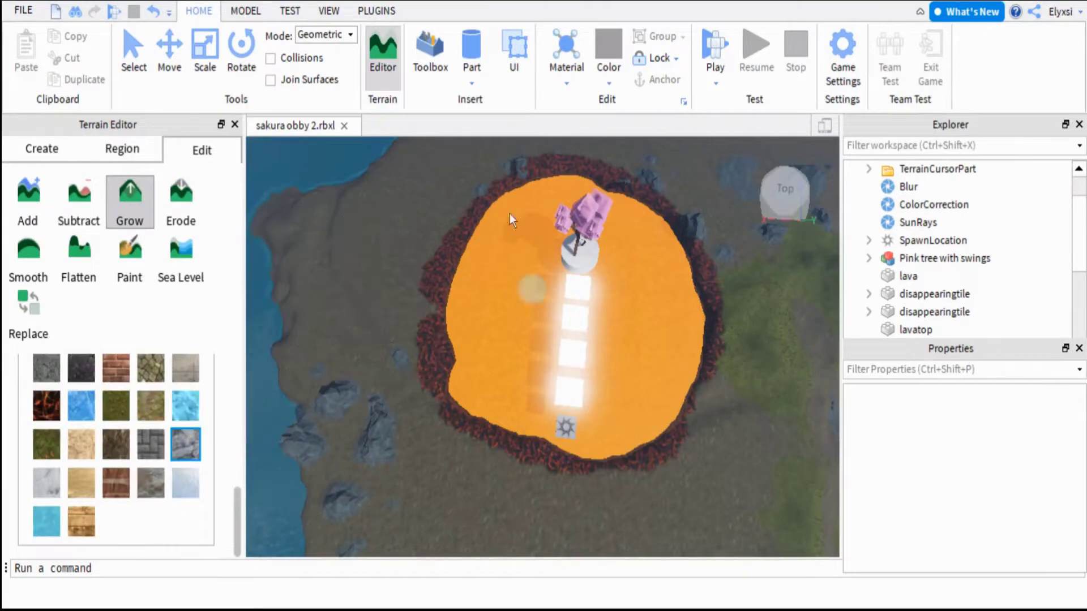
{"action": "mouse_move", "coordinate": [470, 227]}
{"action": "left_mouse_down"}
{"action": "mouse_move", "coordinate": [565, 425]}
{"action": "mouse_move", "coordinate": [739, 385]}
{"action": "left_mouse_up"}
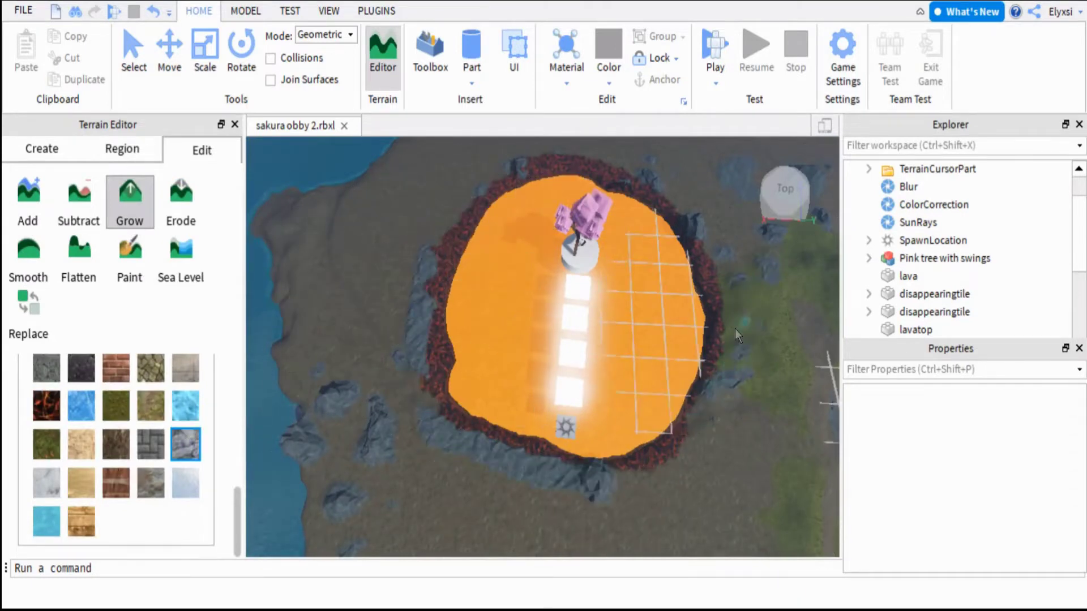
{"action": "left_click_drag", "start_coordinate": [735, 329], "coordinate": [624, 160]}
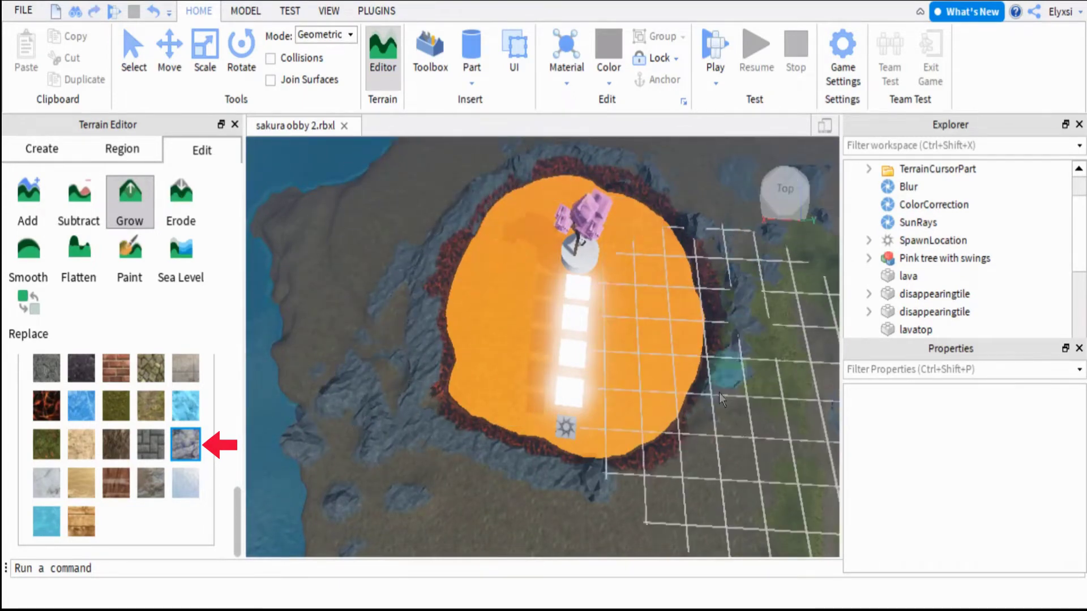
Fill in the remaining gaps of the rock ridge with the Grow brush so it encloses the whole lava pool
{"action": "left_click_drag", "start_coordinate": [700, 428], "coordinate": [672, 468]}
{"action": "key", "text": "d"}
{"action": "key", "text": "s"}
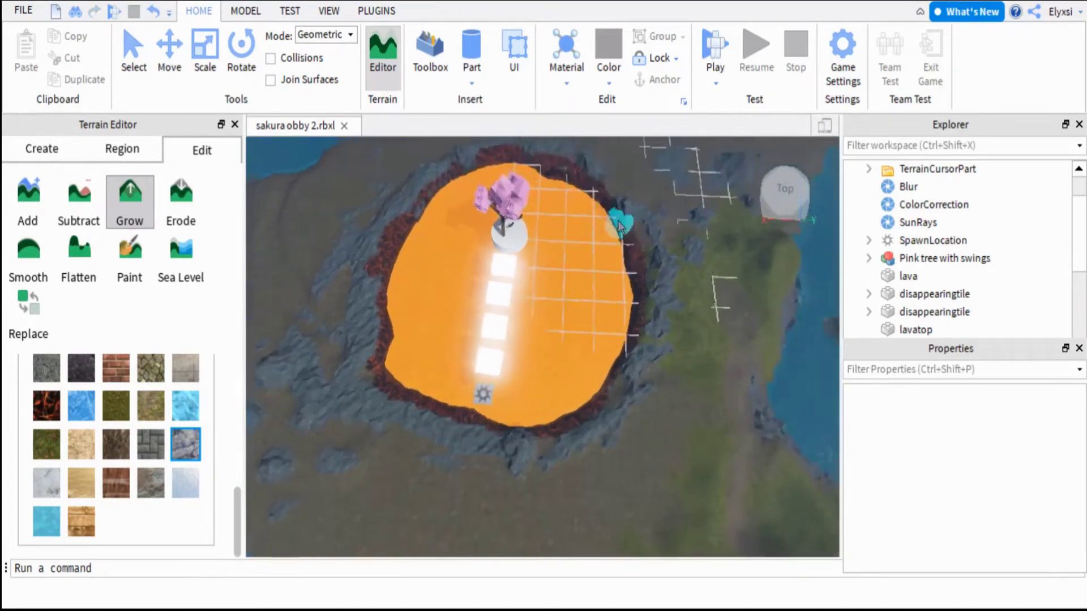
{"action": "right_click_drag", "start_coordinate": [619, 224], "coordinate": [655, 316]}
{"action": "scroll", "coordinate": [655, 315], "scroll_direction": "up", "scroll_amount": 2}
{"action": "key", "text": "a"}
{"action": "scroll", "coordinate": [753, 337], "scroll_direction": "down", "scroll_amount": 2}
{"action": "scroll", "coordinate": [753, 337], "scroll_direction": "up", "scroll_amount": 2}
{"action": "key", "text": "a"}
{"action": "right_click_drag", "start_coordinate": [708, 368], "coordinate": [702, 378]}
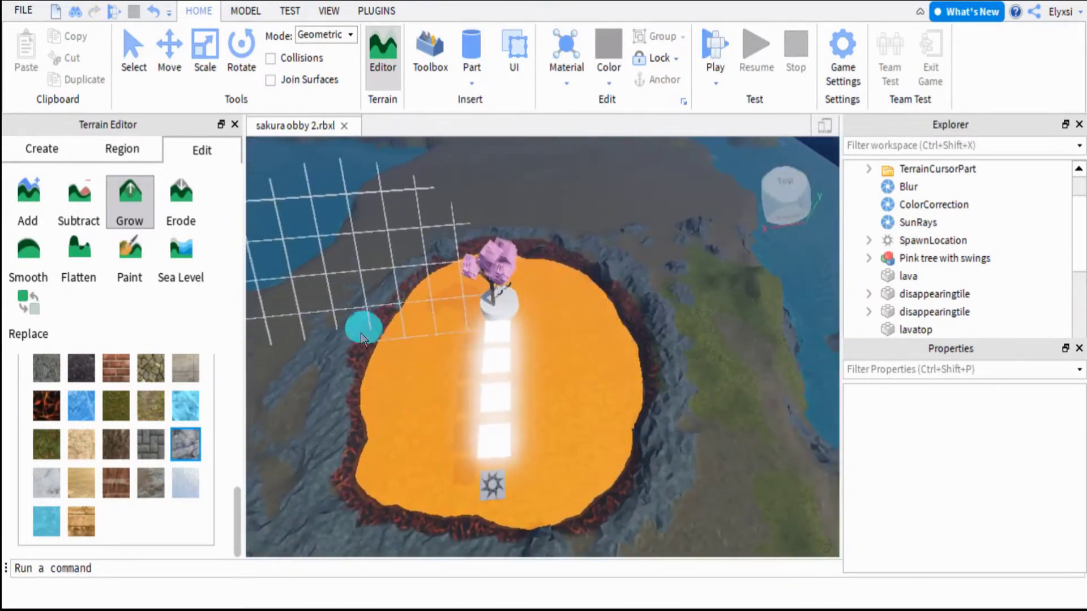
{"action": "right_click_drag", "start_coordinate": [684, 475], "coordinate": [682, 474]}
{"action": "key", "text": "a"}
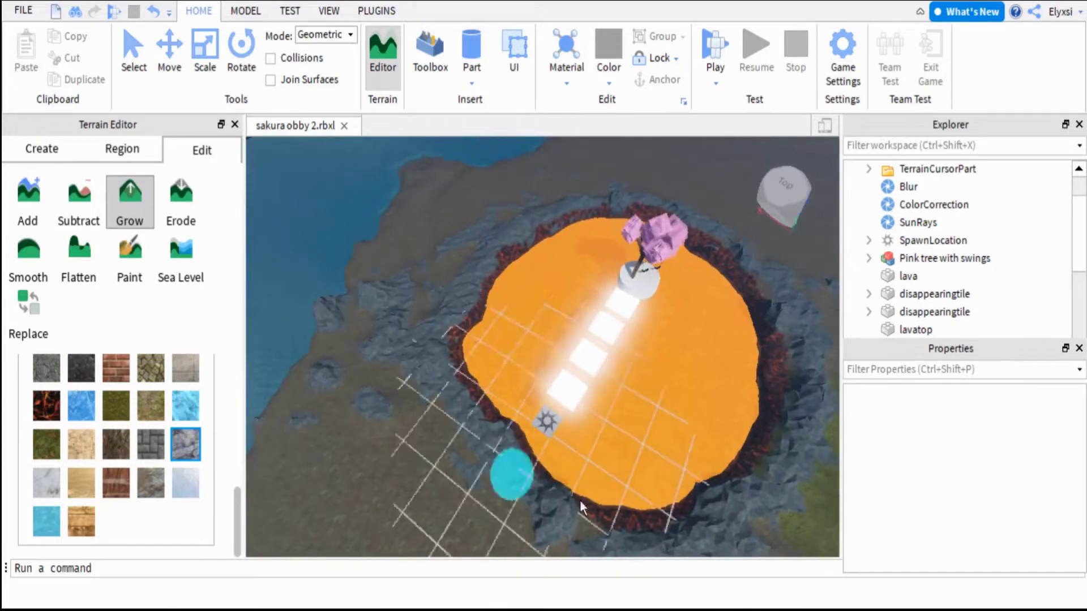
{"action": "right_click_drag", "start_coordinate": [777, 380], "coordinate": [785, 409]}
{"action": "scroll", "coordinate": [791, 480], "scroll_direction": "up", "scroll_amount": 1}
{"action": "mouse_move", "coordinate": [789, 475]}
{"action": "right_mouse_down"}
{"action": "mouse_move", "coordinate": [785, 493]}
{"action": "mouse_move", "coordinate": [783, 479]}
{"action": "right_mouse_up"}
{"action": "scroll", "coordinate": [783, 479], "scroll_direction": "up", "scroll_amount": 1}
{"action": "right_click_drag", "start_coordinate": [346, 506], "coordinate": [345, 543]}
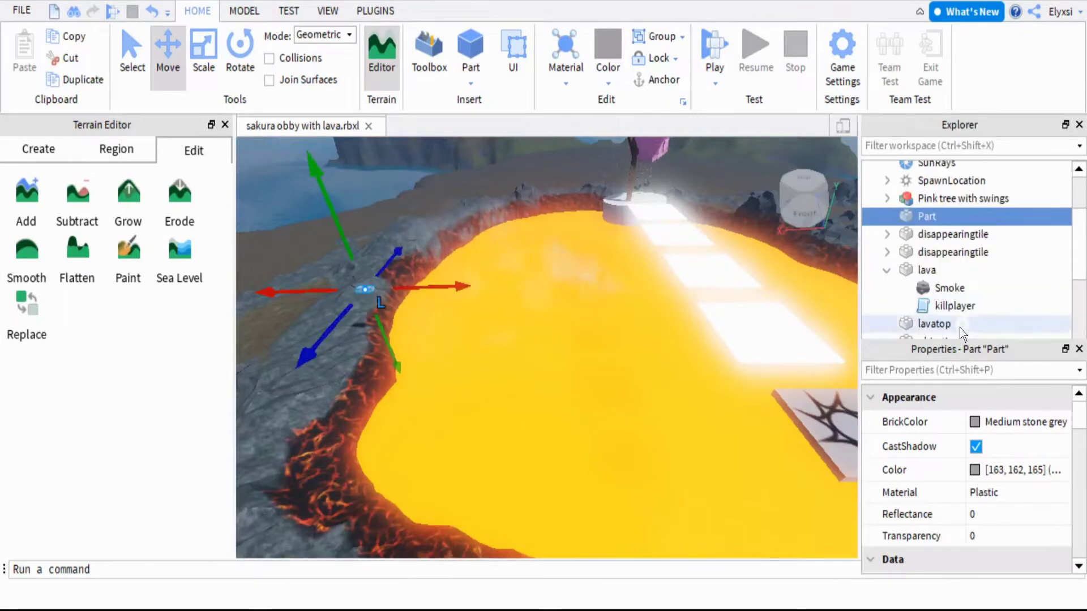
Delete the Smoke effect from the lava part
{"action": "left_click", "coordinate": [905, 286]}
{"action": "key", "text": "Delete"}
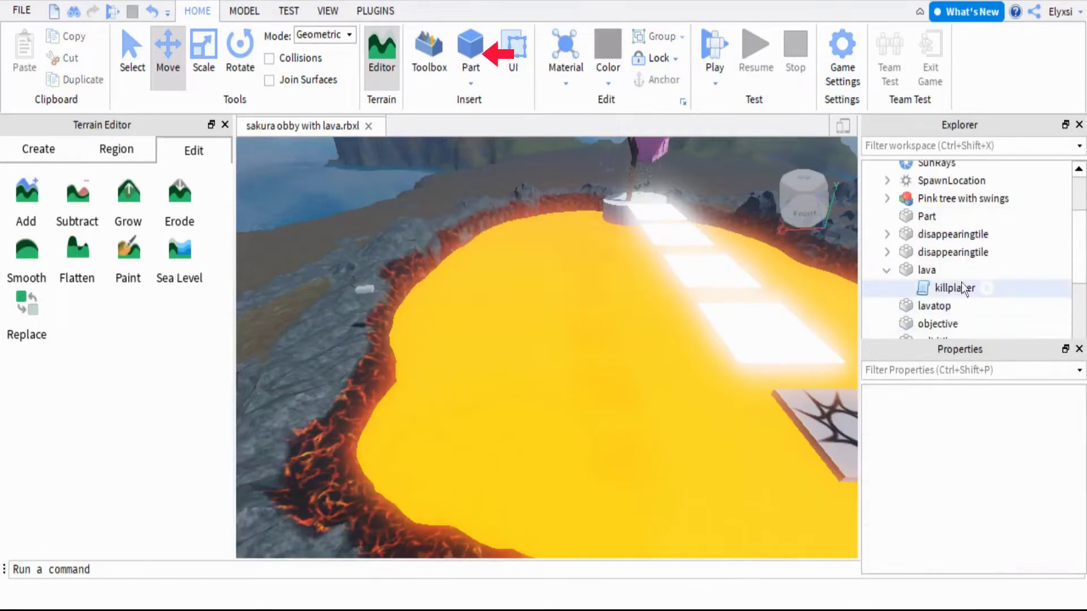
Add a Smoke effect to the small block part on the rock rim beside the lava
{"action": "right_click_drag", "start_coordinate": [412, 305], "coordinate": [444, 268]}
{"action": "left_click_drag", "start_coordinate": [444, 269], "coordinate": [408, 324]}
{"action": "key", "text": "f"}
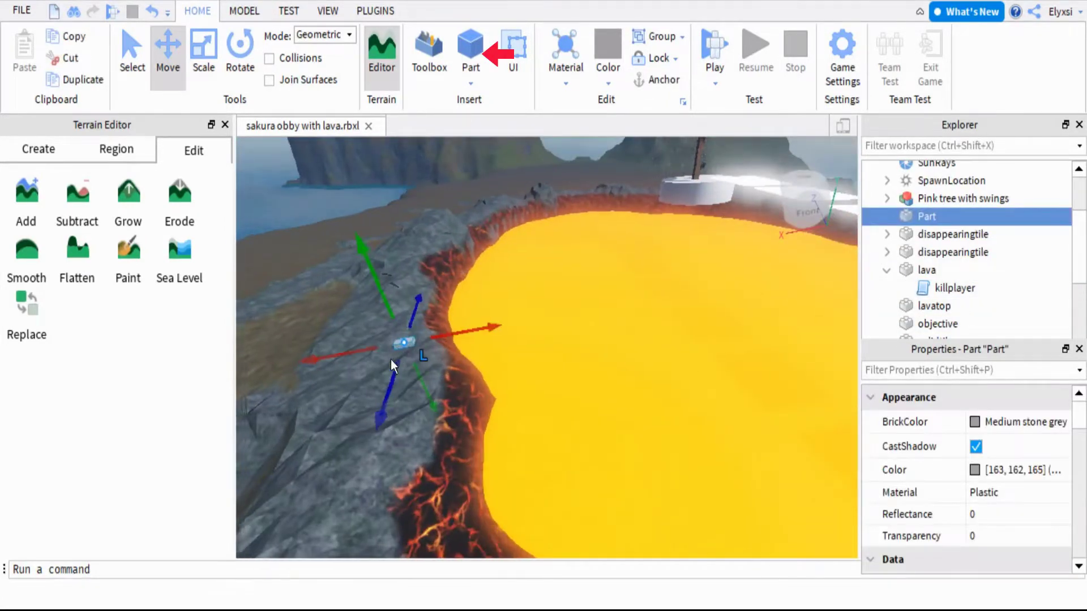
{"action": "right_click_drag", "start_coordinate": [495, 351], "coordinate": [514, 349]}
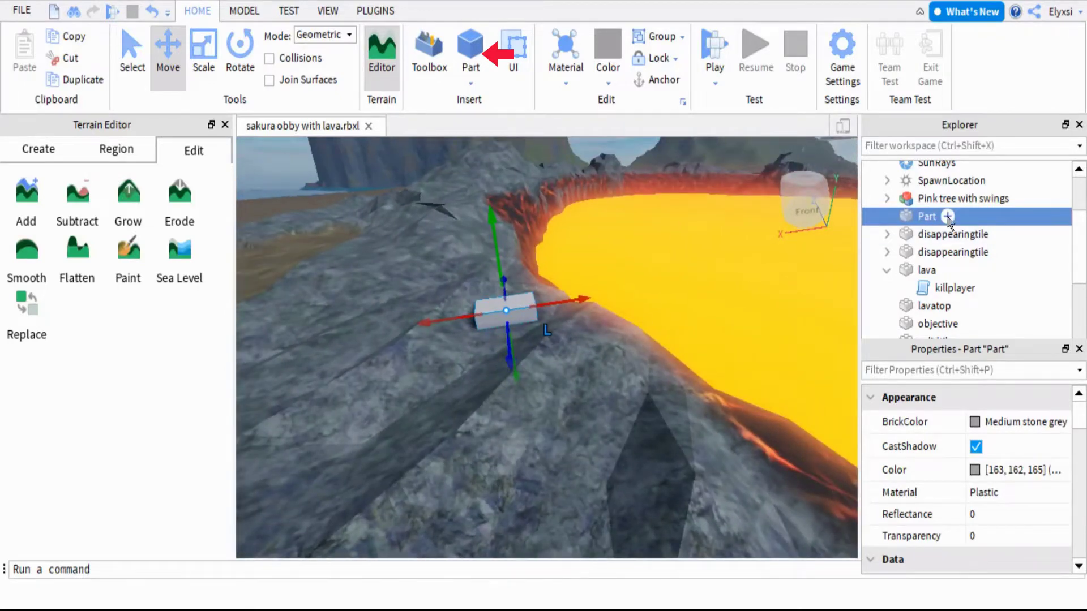
{"action": "left_click", "coordinate": [947, 216]}
{"action": "type", "text": "smoke"}
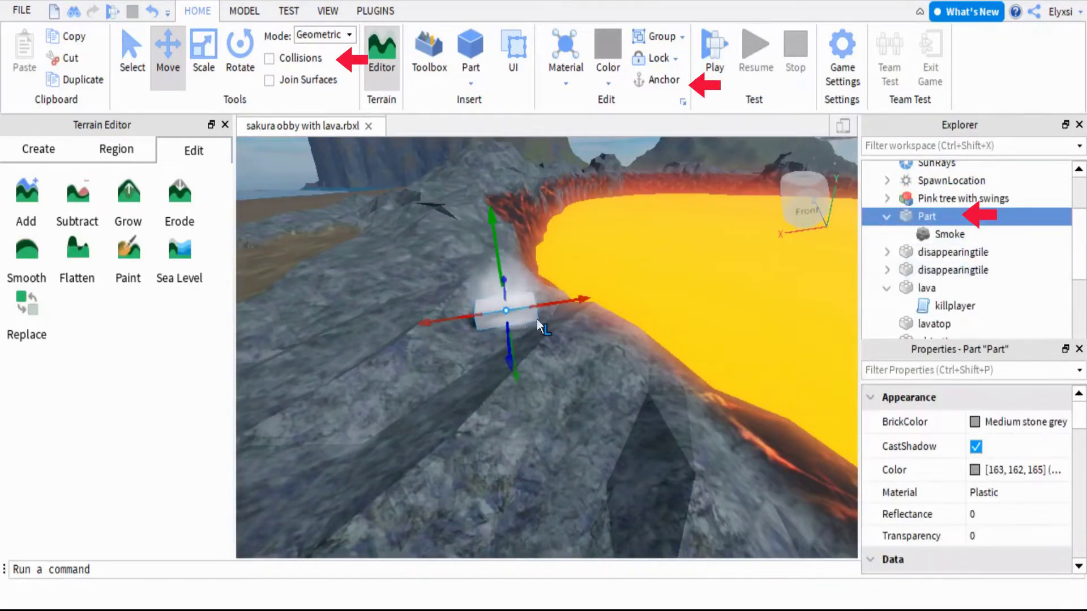
Set the Smoke effect's TimeScale to 0.9 and its RiseVelocity to 11
{"action": "scroll", "coordinate": [990, 450], "scroll_direction": "down", "scroll_amount": 1}
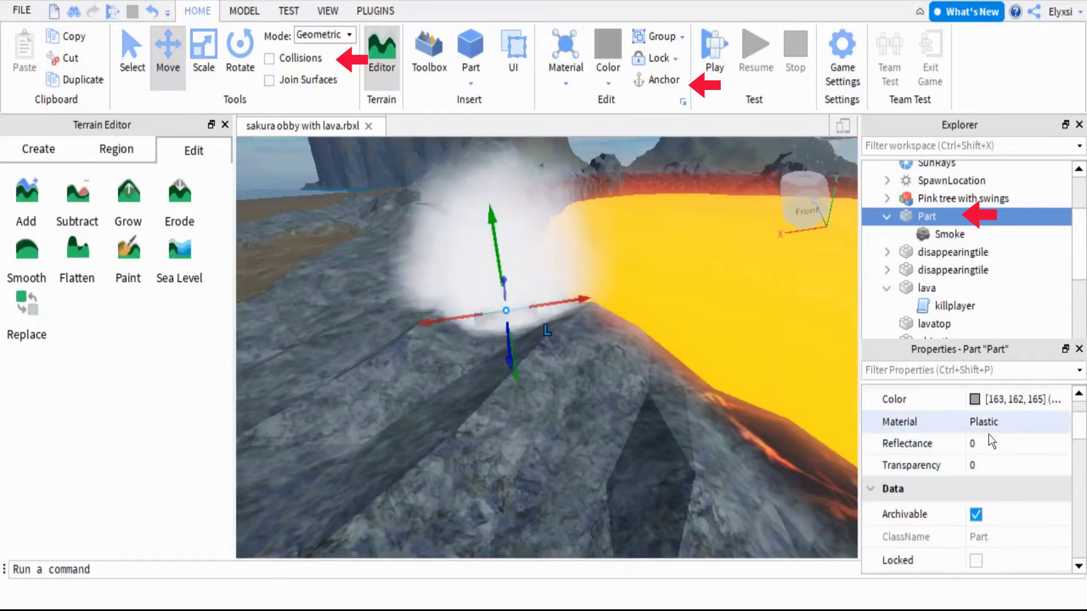
{"action": "scroll", "coordinate": [1004, 486], "scroll_direction": "up", "scroll_amount": 1}
{"action": "scroll", "coordinate": [1004, 486], "scroll_direction": "down", "scroll_amount": 4}
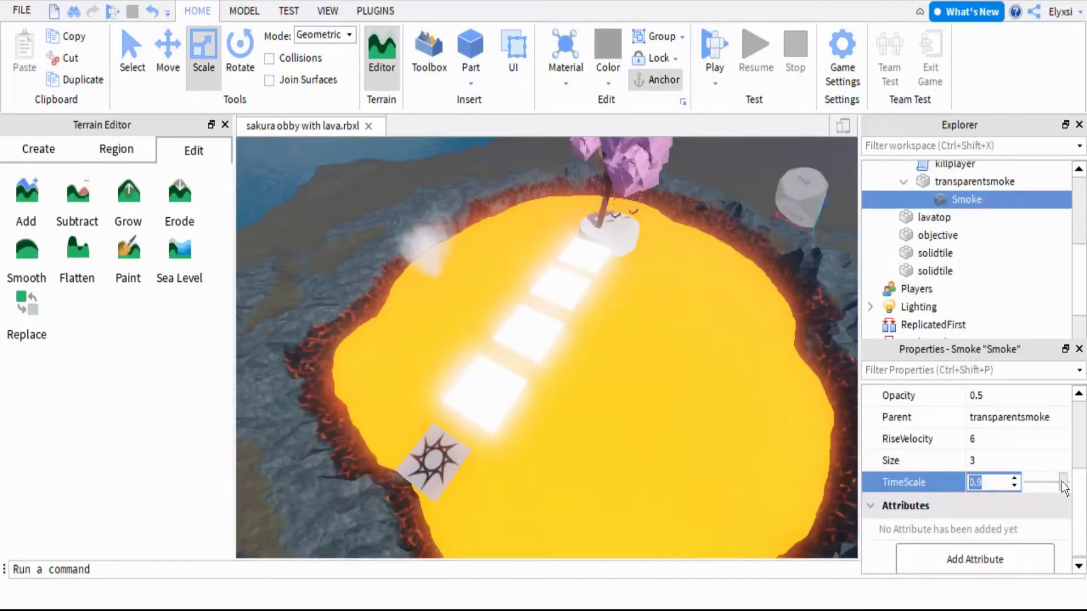
{"action": "type", "text": "0.9"}
{"action": "left_click", "coordinate": [1001, 444]}
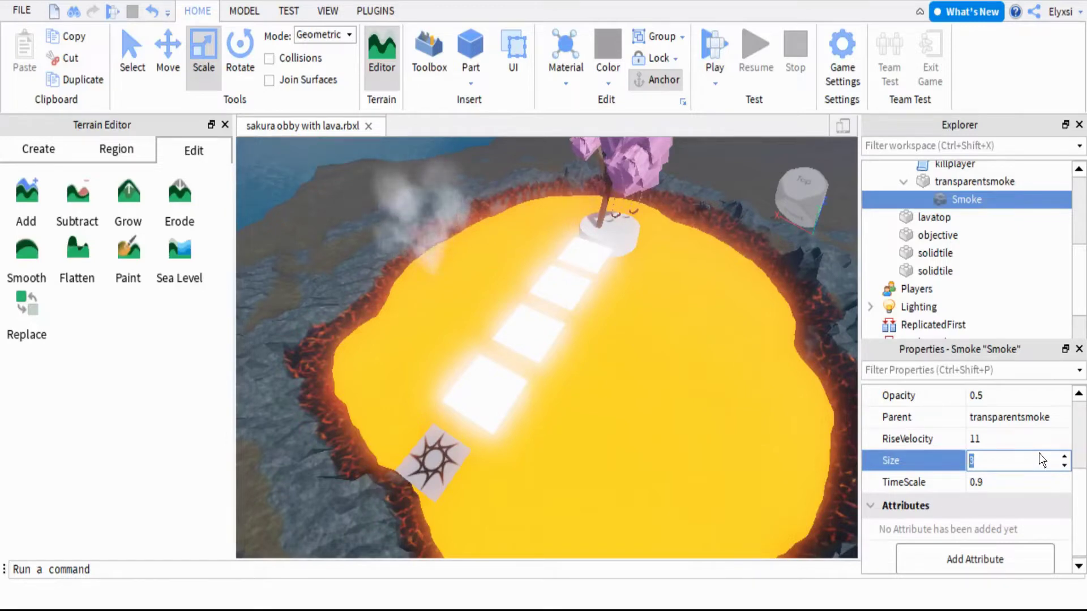
Duplicate the transparentsmoke part together with its Smoke effect
{"action": "left_click", "coordinate": [957, 182]}
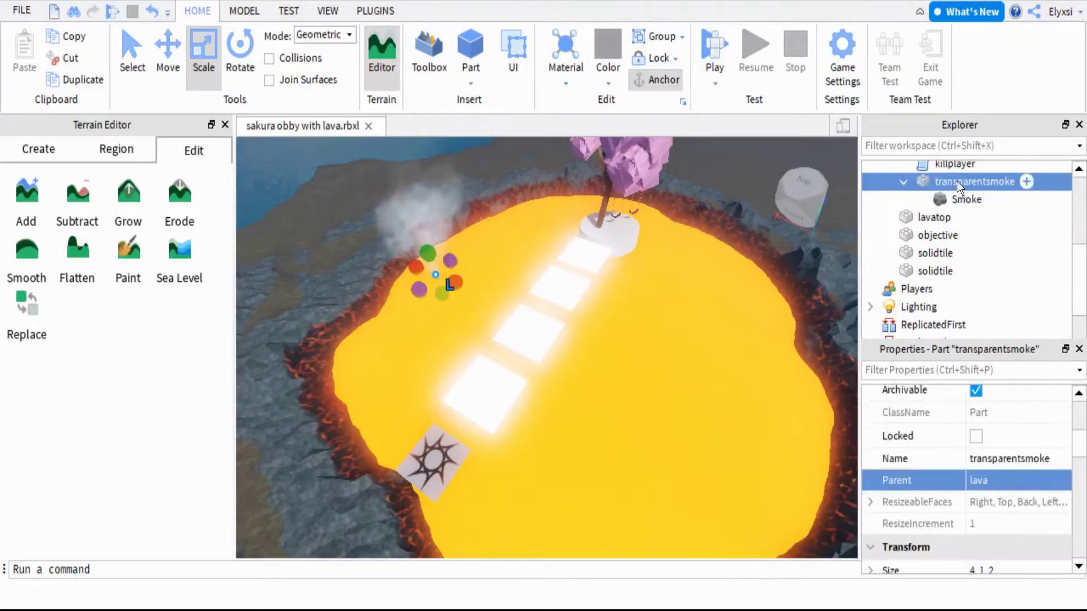
{"action": "right_click", "coordinate": [958, 187]}
{"action": "left_click", "coordinate": [944, 51]}
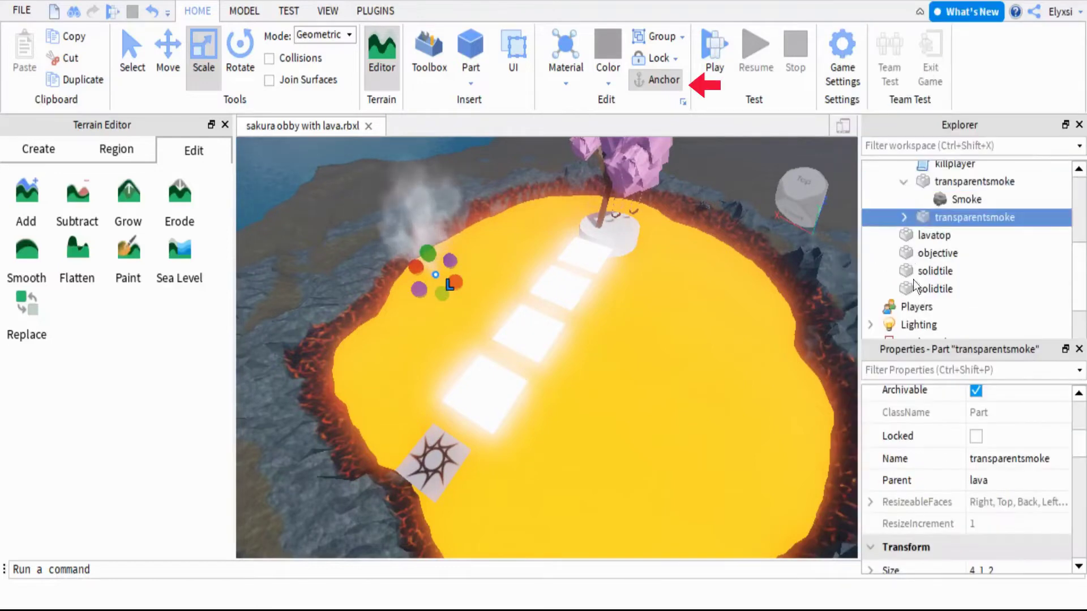
Move the duplicated transparentsmoke part across the lava pool to the edge opposite the original smoke
{"action": "left_click", "coordinate": [170, 58]}
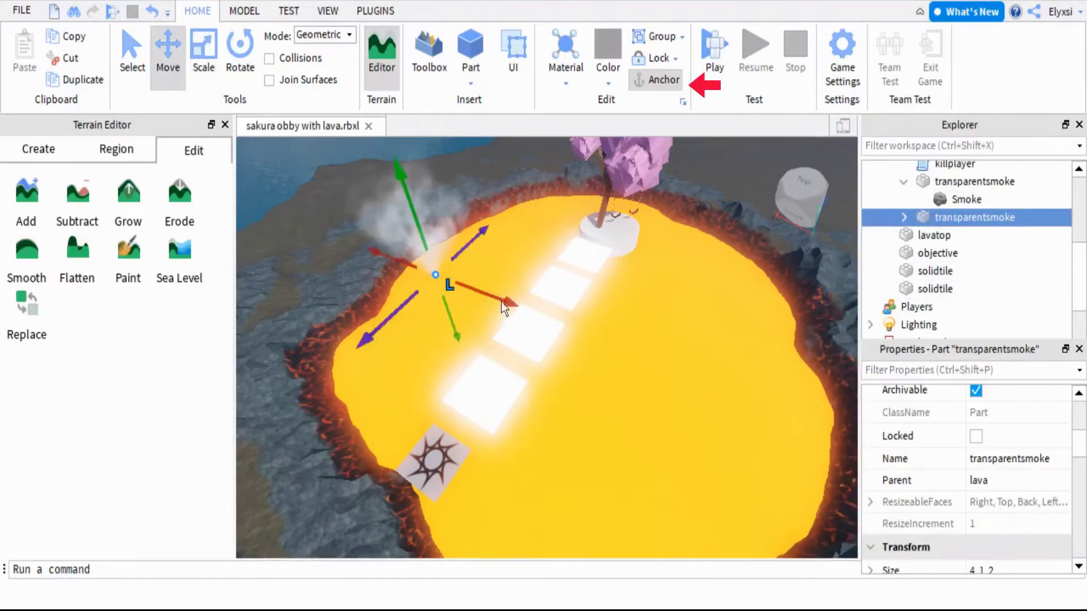
{"action": "left_click_drag", "start_coordinate": [440, 281], "coordinate": [745, 385]}
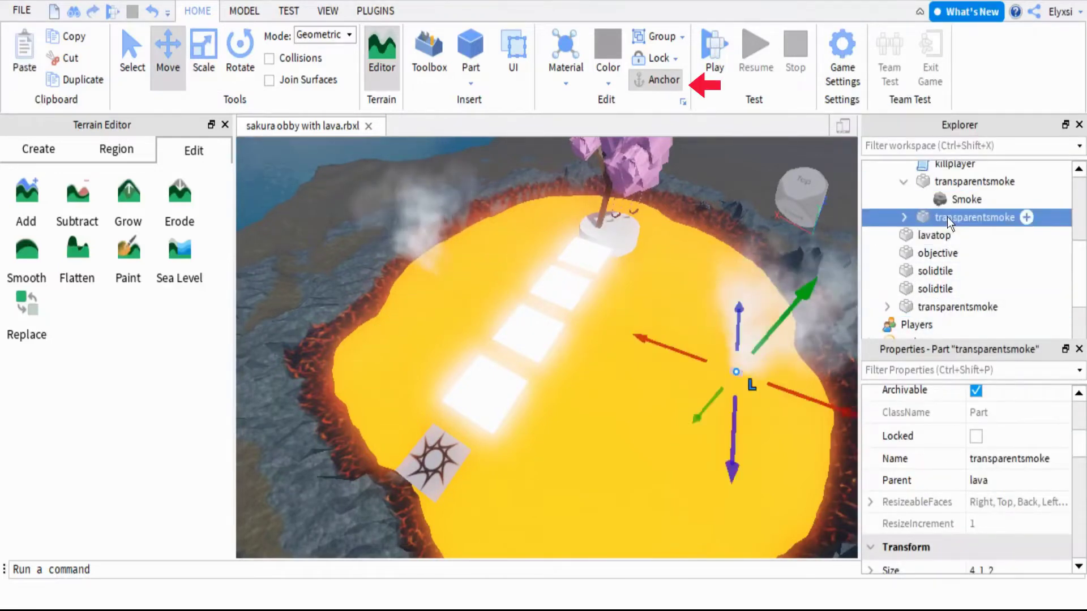
{"action": "left_click", "coordinate": [791, 372]}
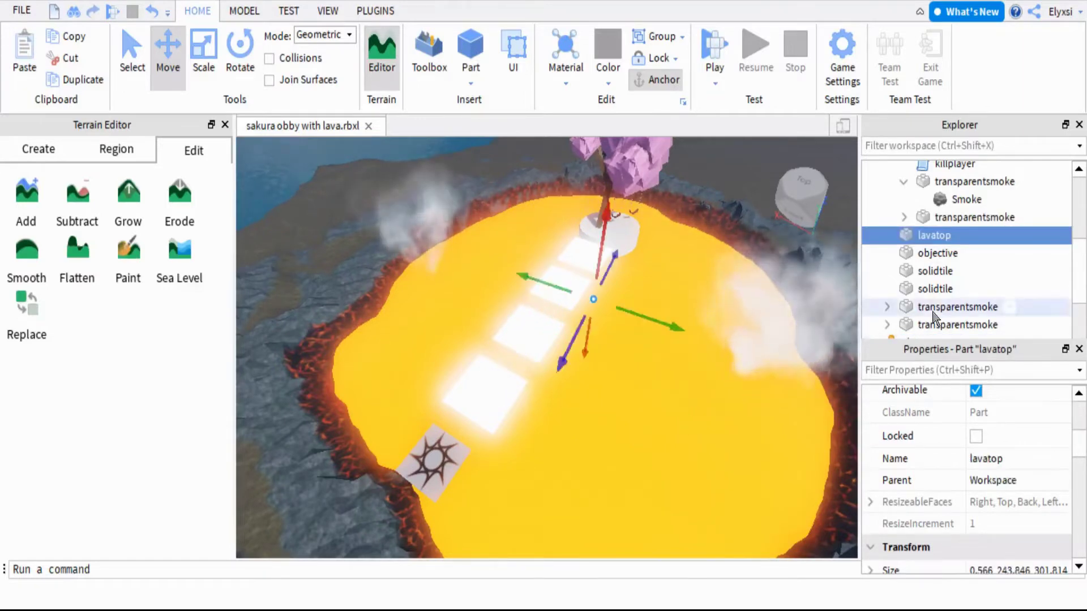
Parent the extra transparentsmoke copies directly to the lava part and position the last copy at the pool edge near the starting tile
{"action": "left_click_drag", "start_coordinate": [933, 312], "coordinate": [943, 229]}
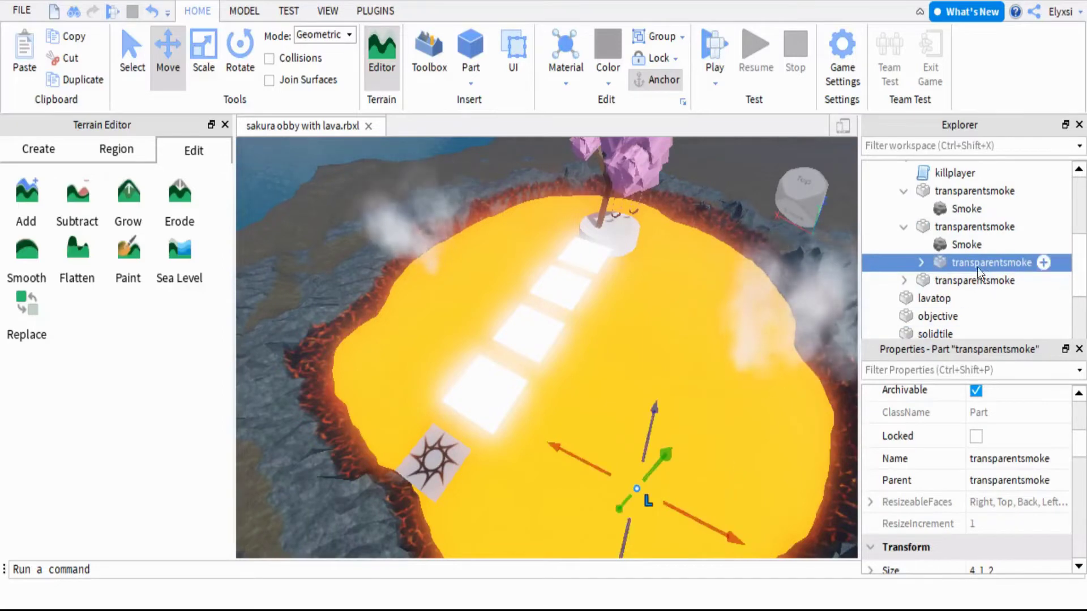
{"action": "left_click_drag", "start_coordinate": [966, 265], "coordinate": [924, 195]}
{"action": "scroll", "coordinate": [744, 403], "scroll_direction": "down", "scroll_amount": 2}
{"action": "left_click_drag", "start_coordinate": [663, 376], "coordinate": [702, 270]}
{"action": "right_click_drag", "start_coordinate": [702, 270], "coordinate": [297, 296]}
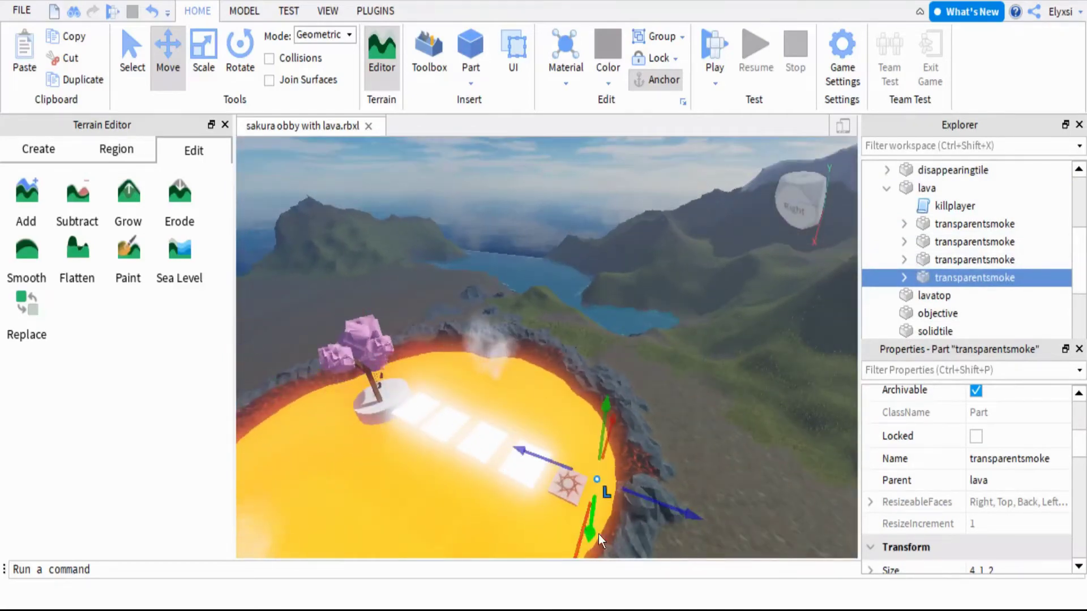
Shift the first transparentsmoke part slightly outward, closer to the rock rim beside the lava
{"action": "scroll", "coordinate": [591, 482], "scroll_direction": "up", "scroll_amount": 3}
{"action": "scroll", "coordinate": [658, 413], "scroll_direction": "down", "scroll_amount": 10}
{"action": "scroll", "coordinate": [634, 427], "scroll_direction": "up", "scroll_amount": 1}
{"action": "left_click", "coordinate": [627, 324]}
{"action": "left_click", "coordinate": [362, 358]}
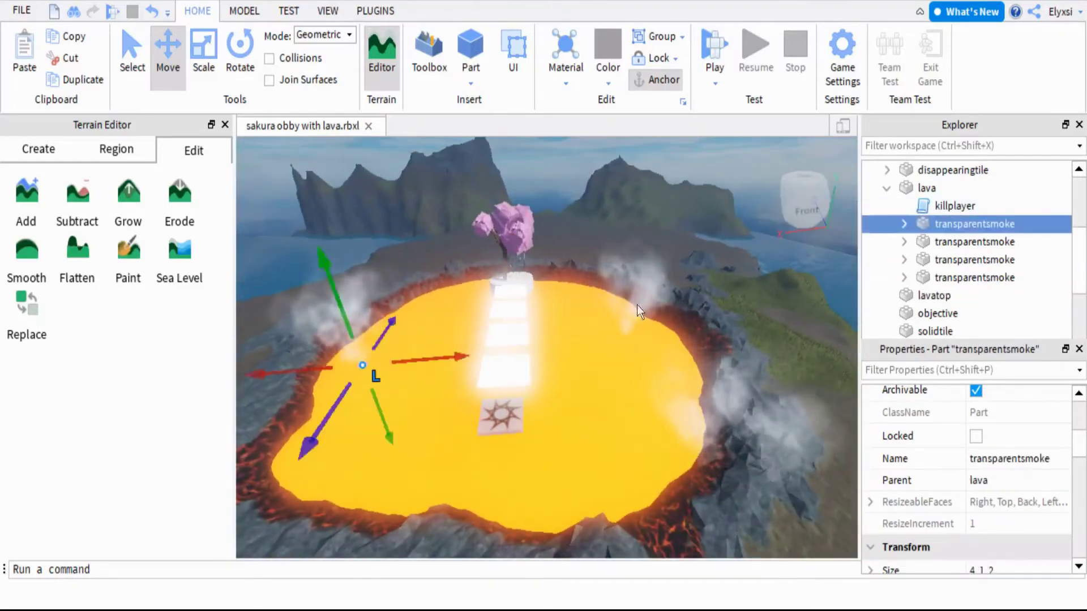
{"action": "left_click_drag", "start_coordinate": [473, 353], "coordinate": [448, 355]}
Duplicate the second transparentsmoke part and move the copy across the lava to the near edge of the pool on the opposite side
{"action": "left_click", "coordinate": [630, 318]}
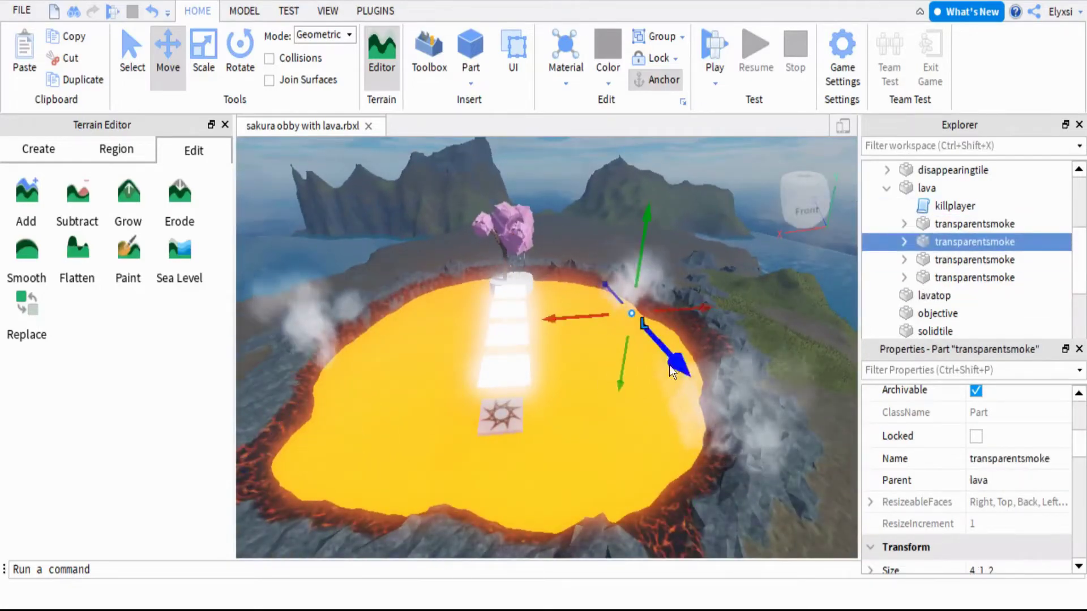
{"action": "right_click_drag", "start_coordinate": [664, 393], "coordinate": [736, 314]}
{"action": "right_click", "coordinate": [957, 242]}
{"action": "left_click", "coordinate": [915, 53]}
{"action": "left_click_drag", "start_coordinate": [627, 262], "coordinate": [437, 253]}
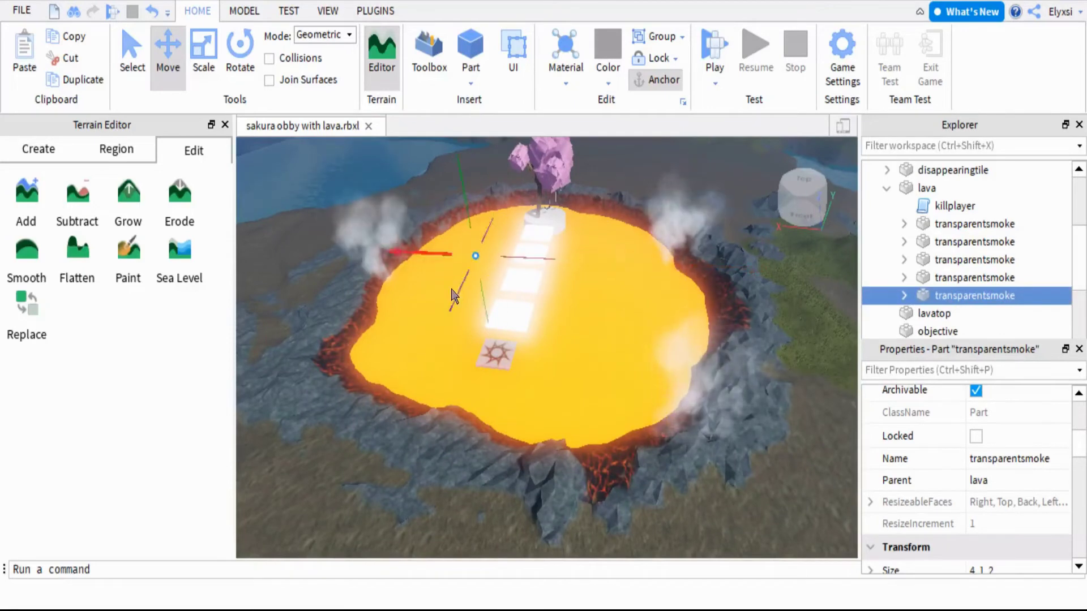
{"action": "left_click_drag", "start_coordinate": [451, 313], "coordinate": [394, 474]}
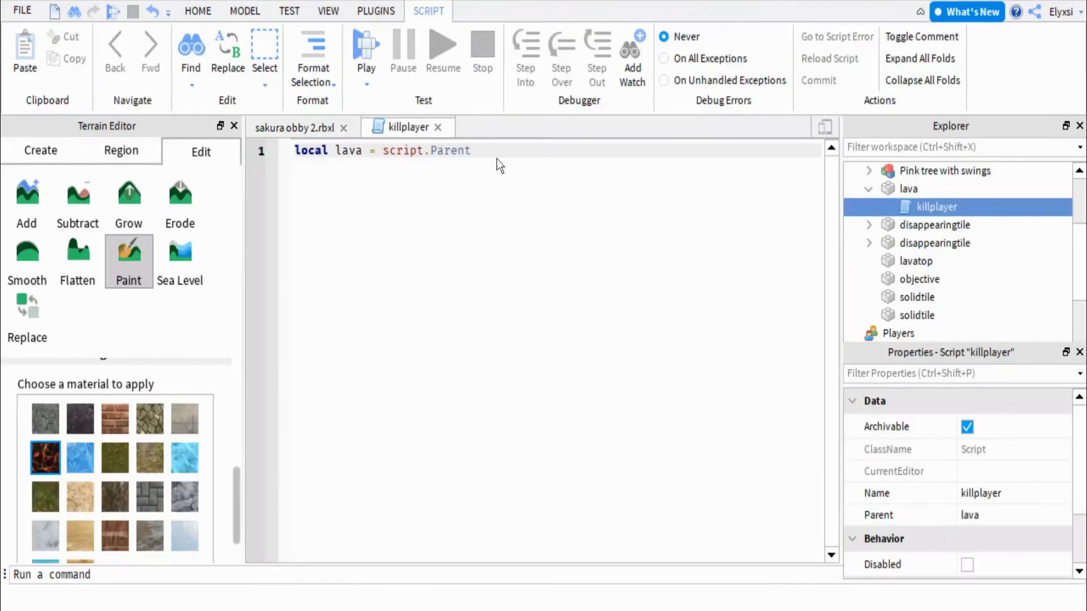
Add a local function killPlayer with the parameter otherPart below the lava variable in the killplayer script
{"action": "key", "text": "Return"}
{"action": "key", "text": "Return"}
{"action": "type", "text": "local function kil"}
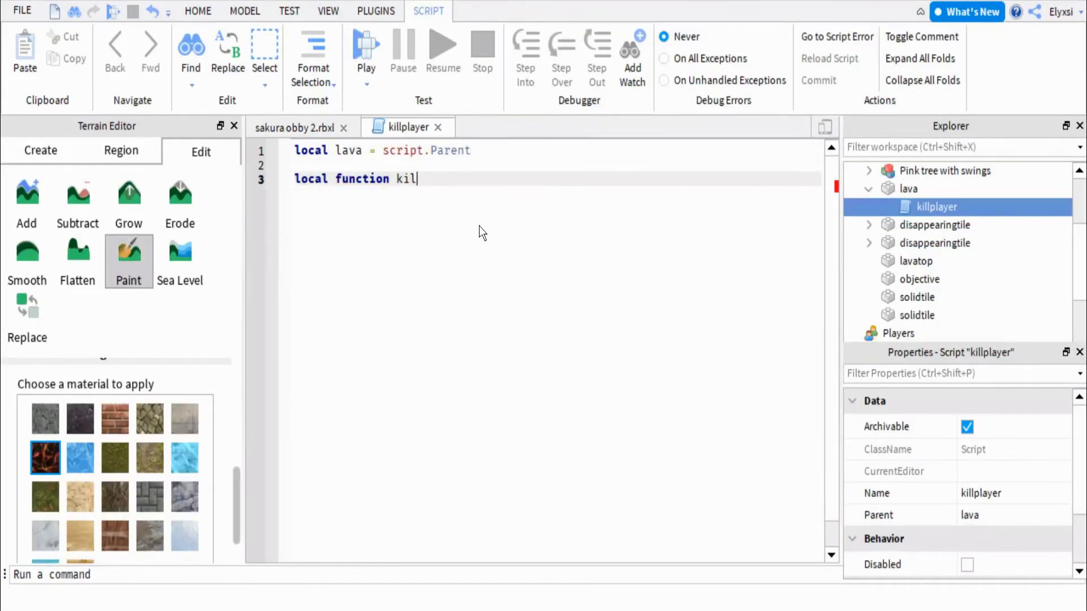
{"action": "type", "text": "lPlayer()"}
{"action": "key", "text": "Return"}
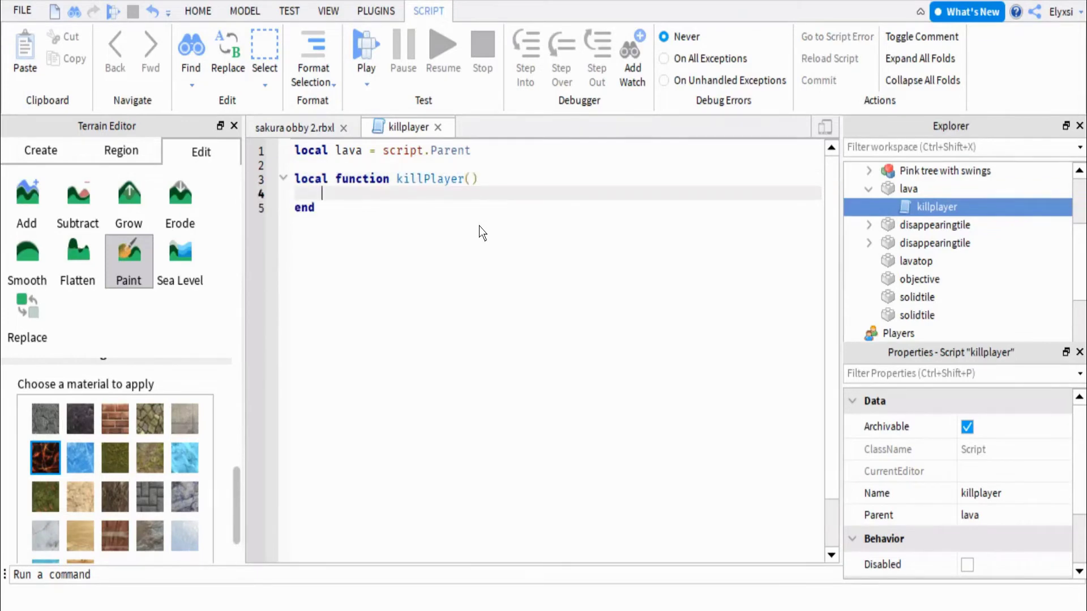
{"action": "left_click", "coordinate": [471, 178]}
{"action": "type", "text": "otherPart"}
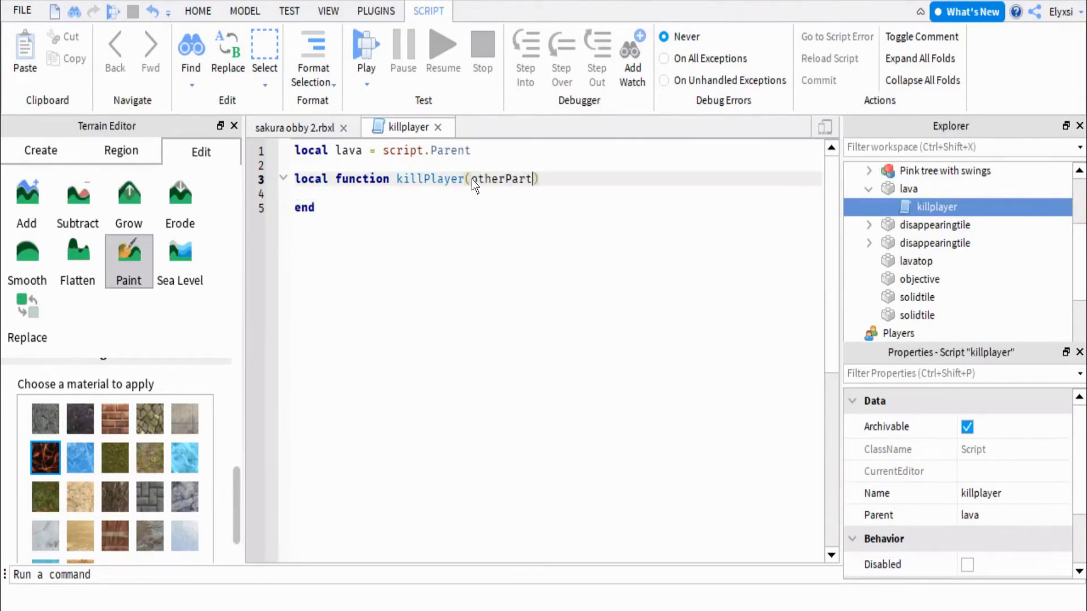
Declare a local variable partParent as otherPart.Parent inside the killPlayer function
{"action": "key", "text": "Return"}
{"action": "type", "text": "local partParent = otherPart"}
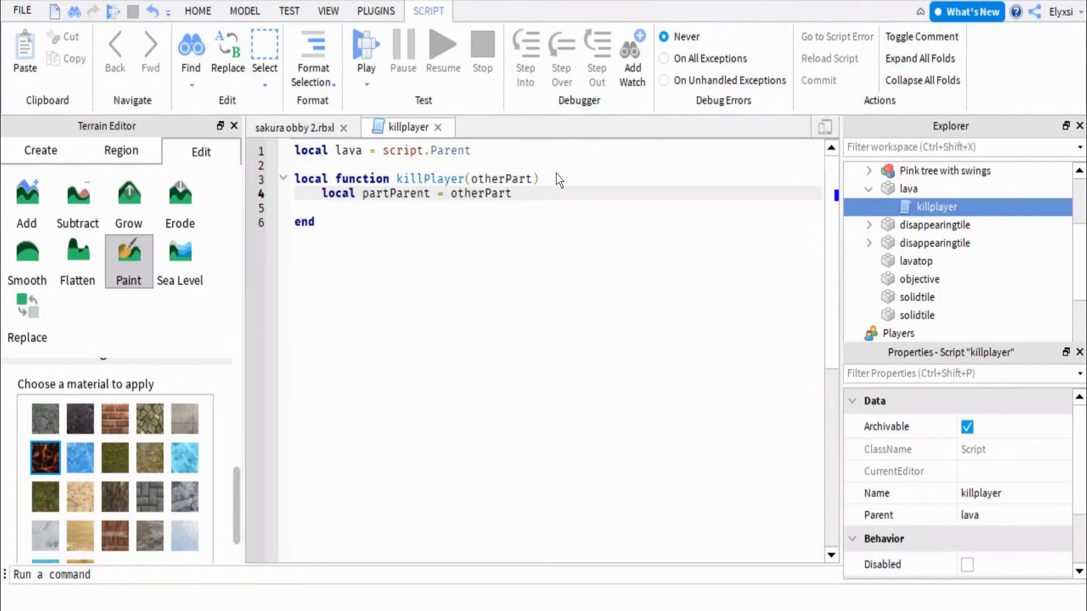
{"action": "left_click_drag", "start_coordinate": [512, 193], "coordinate": [459, 196]}
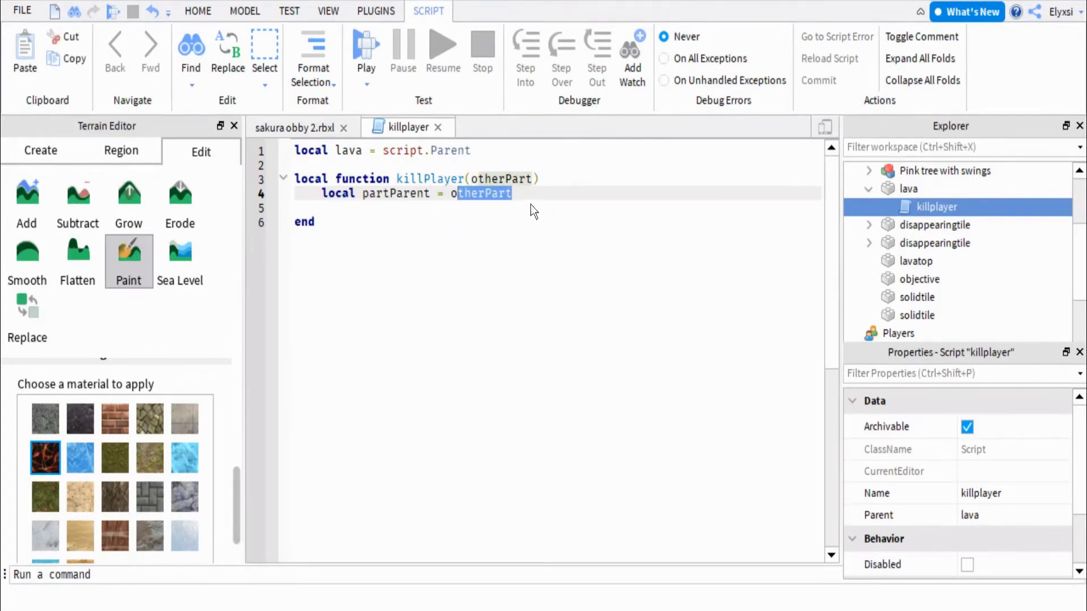
{"action": "key", "text": "Return"}
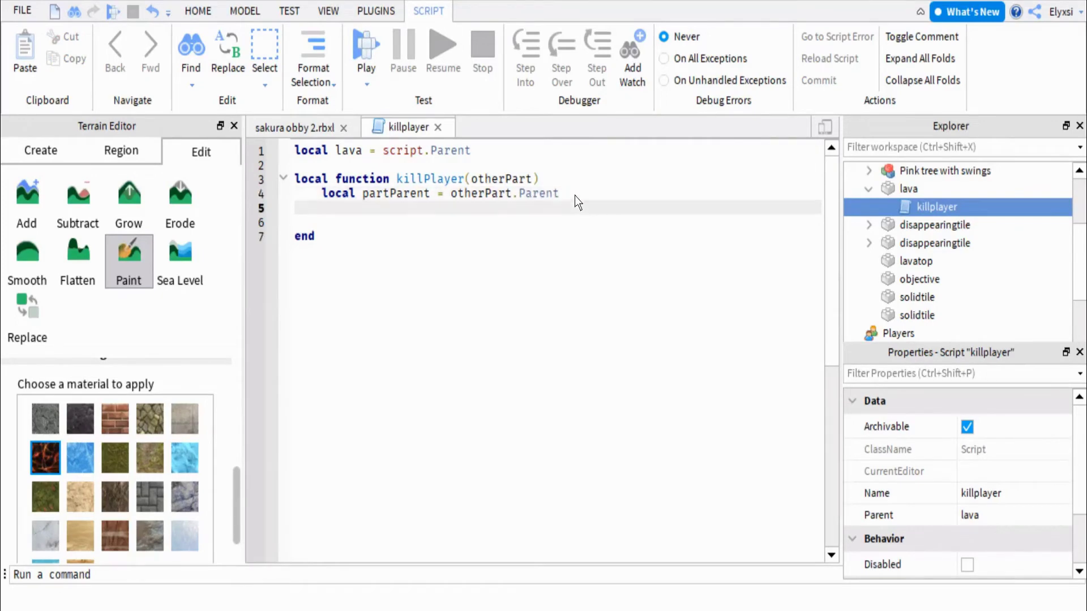
Declare a local variable humanoid as partParent:FindFirstChild("Humanoid") on the following line of killPlayer
{"action": "type", "text": "local humanoid = partPa"}
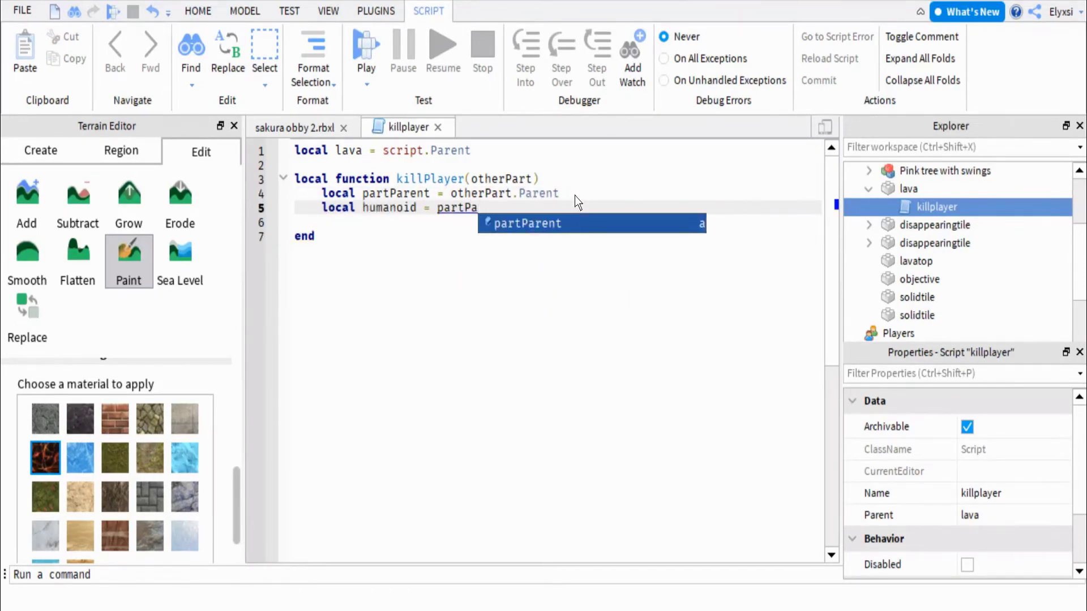
{"action": "key", "text": "Tab"}
{"action": "type", "text": ":FindFirstChild(\"Humanoid"}
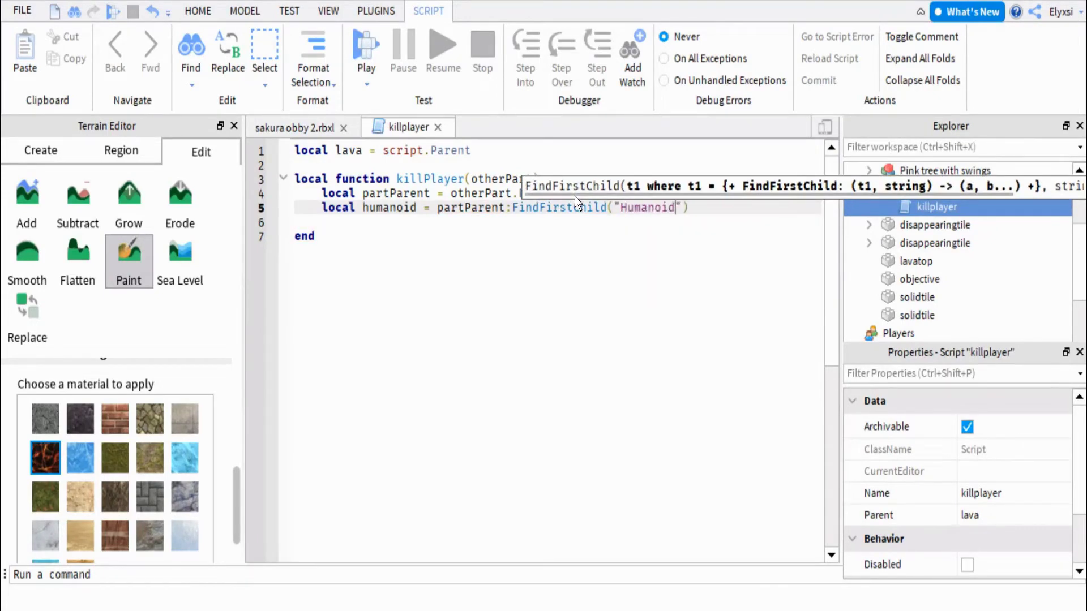
{"action": "key", "text": "End"}
{"action": "key", "text": "Return"}
Add an "if humanoid then" block in killPlayer that sets humanoid.Health = 0
{"action": "type", "text": "if"}
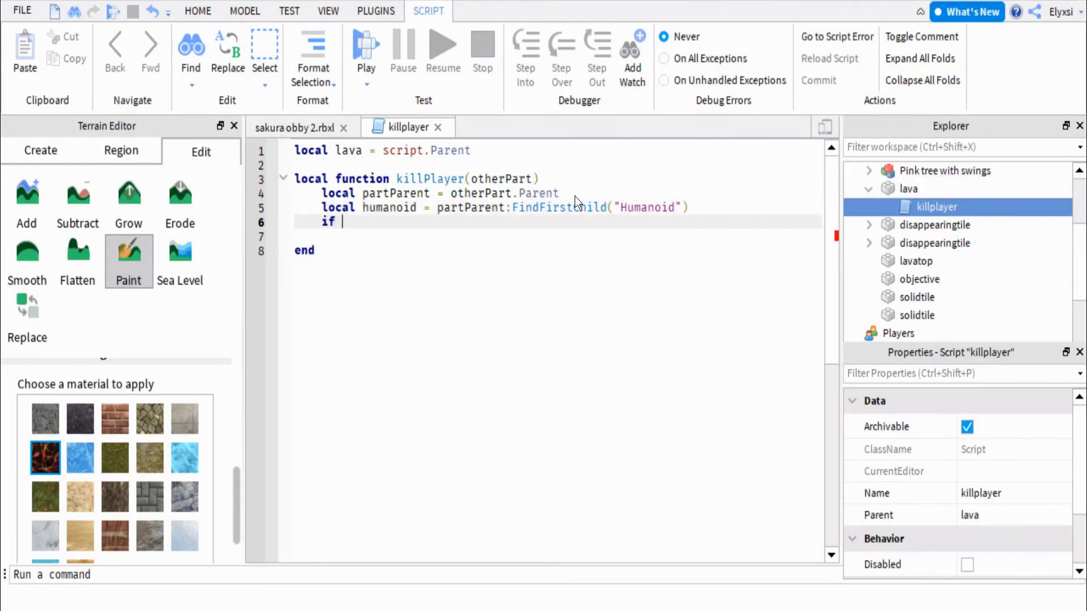
{"action": "type", "text": " humanoid then"}
{"action": "key", "text": "Return"}
{"action": "type", "text": "human"}
{"action": "key", "text": "Tab"}
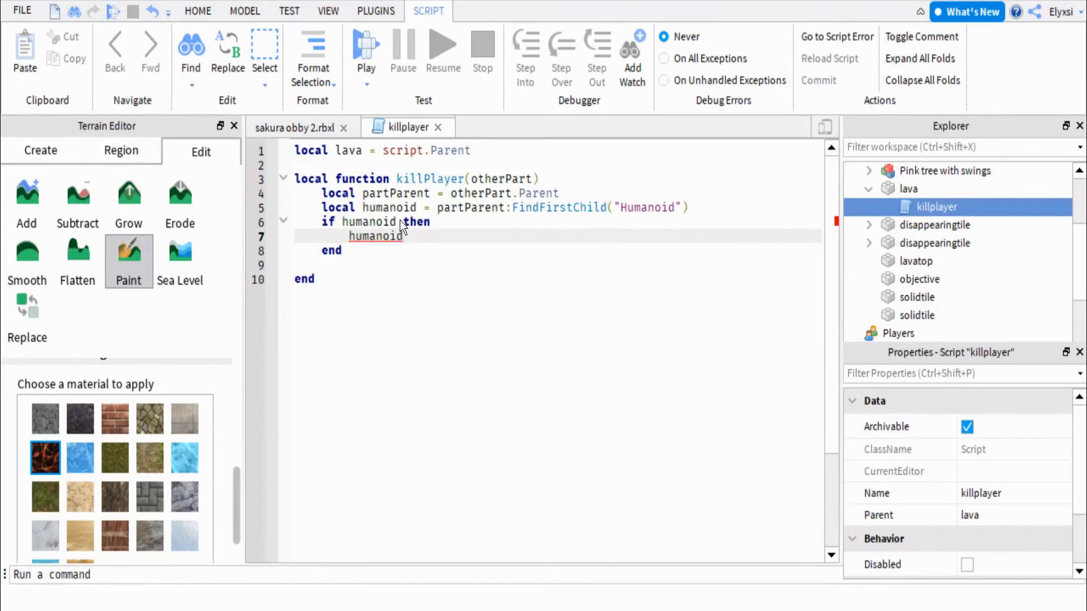
{"action": "type", "text": ":H"}
{"action": "type", "text": "= 0"}
{"action": "left_click", "coordinate": [409, 235]}
{"action": "key", "text": "BackSpace"}
{"action": "type", "text": "."}
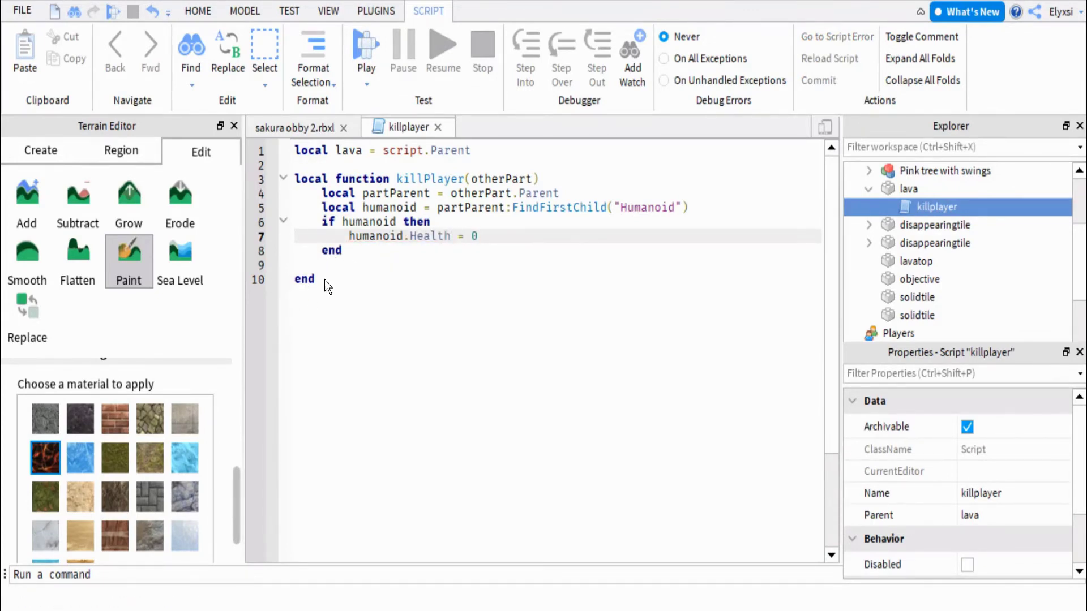
Below the function, add an event connection with lava.Touched:Connect() and read the descriptions of Touched and Connect
{"action": "left_click", "coordinate": [325, 279]}
{"action": "key", "text": "Return"}
{"action": "key", "text": "Return"}
{"action": "type", "text": "lava."}
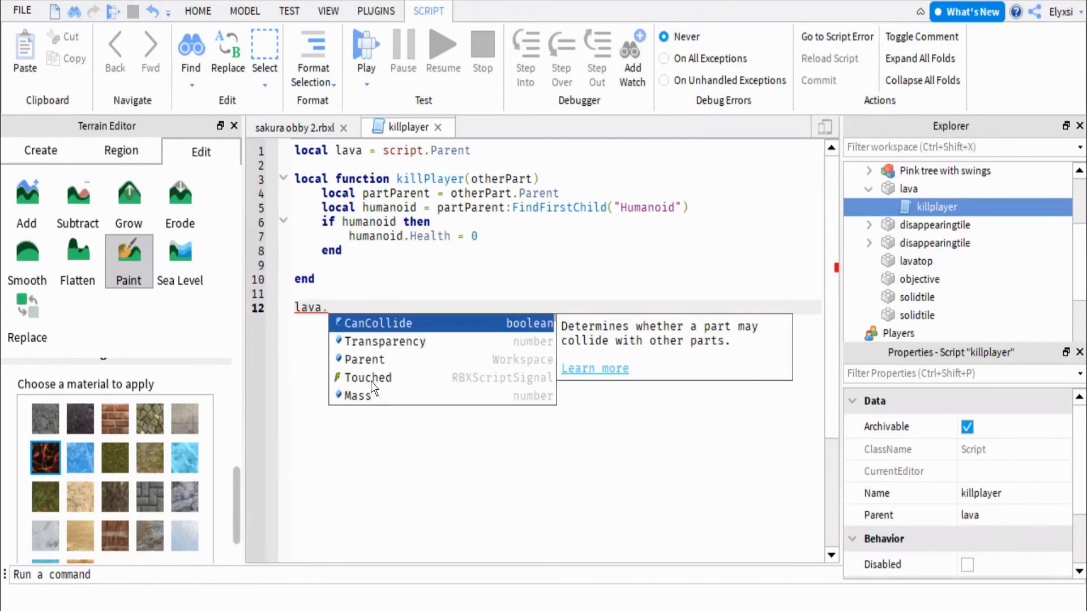
{"action": "left_click", "coordinate": [382, 382]}
{"action": "left_click_drag", "start_coordinate": [651, 327], "coordinate": [731, 340]}
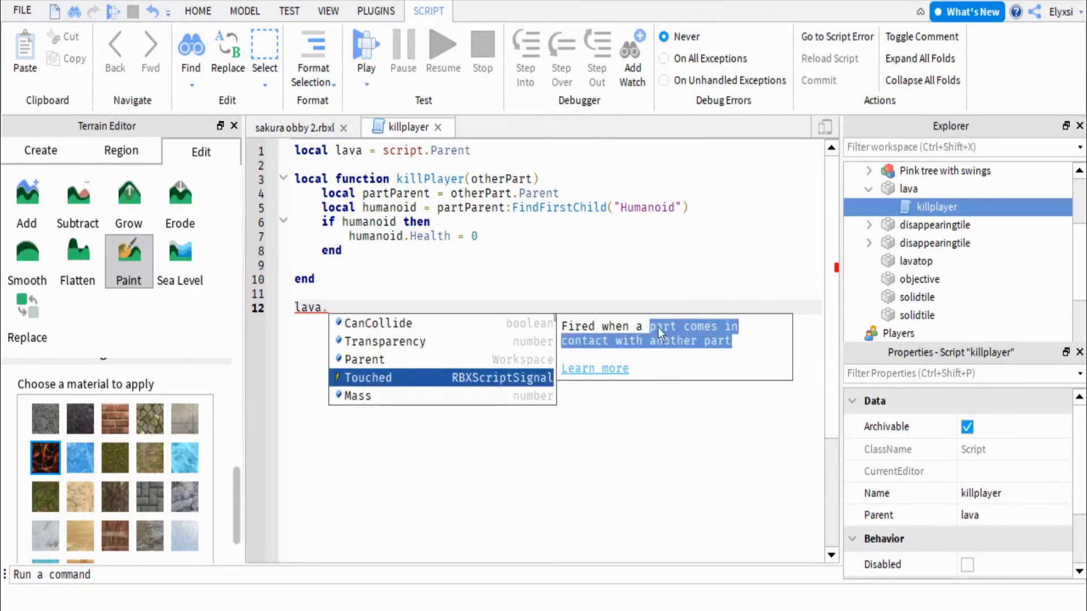
{"action": "left_click", "coordinate": [399, 376]}
{"action": "type", "text": ":"}
{"action": "left_click", "coordinate": [417, 318]}
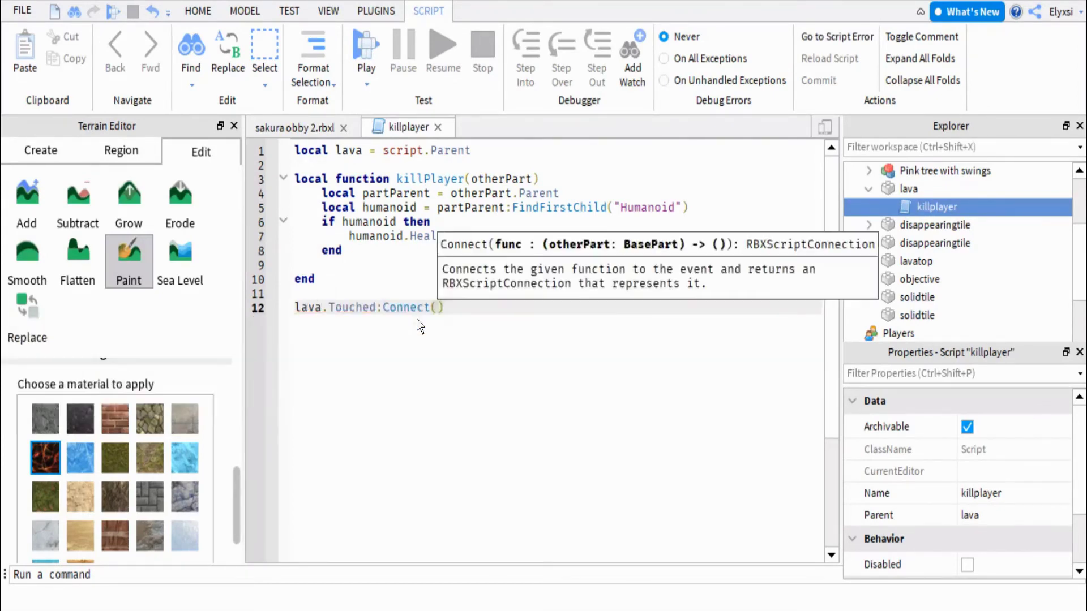
{"action": "left_click_drag", "start_coordinate": [443, 284], "coordinate": [540, 288]}
Pass killPlayer without its own parentheses as the argument of lava.Touched:Connect
{"action": "left_click", "coordinate": [437, 304]}
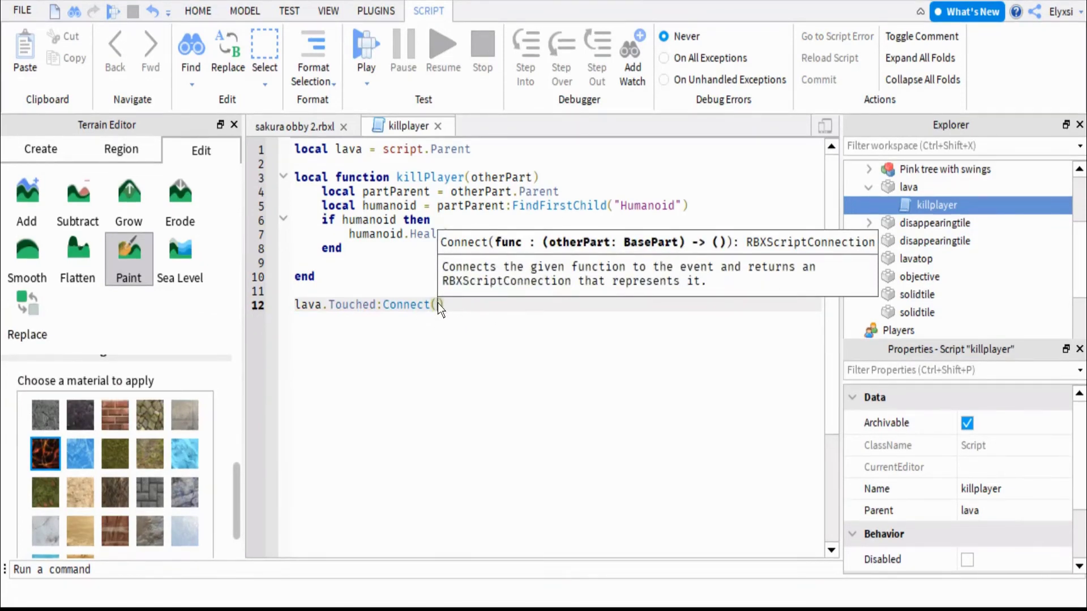
{"action": "type", "text": "ki"}
{"action": "left_click", "coordinate": [494, 321]}
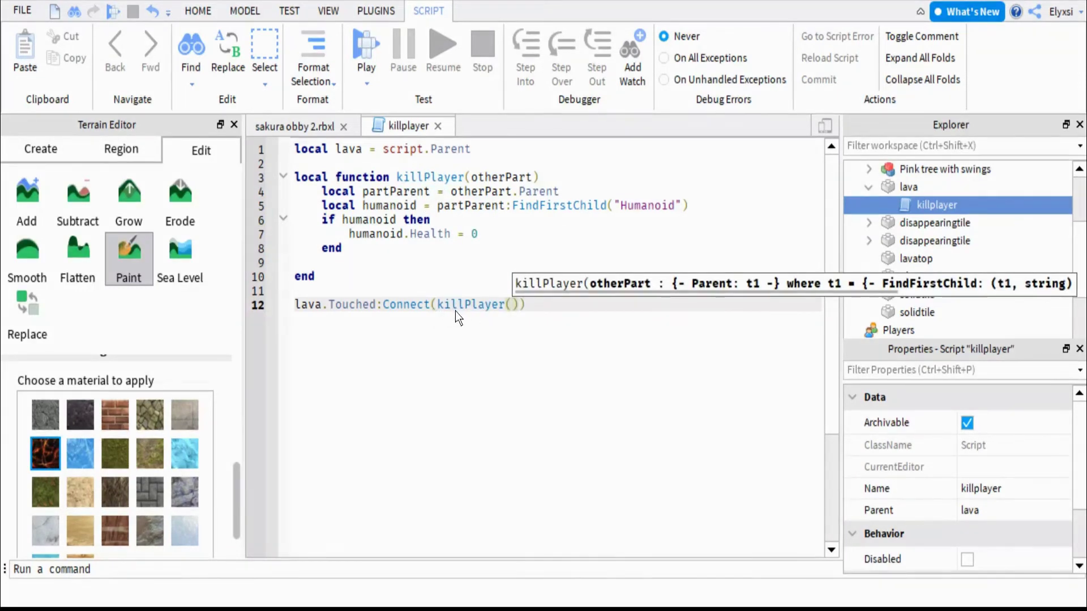
{"action": "key", "text": "BackSpace"}
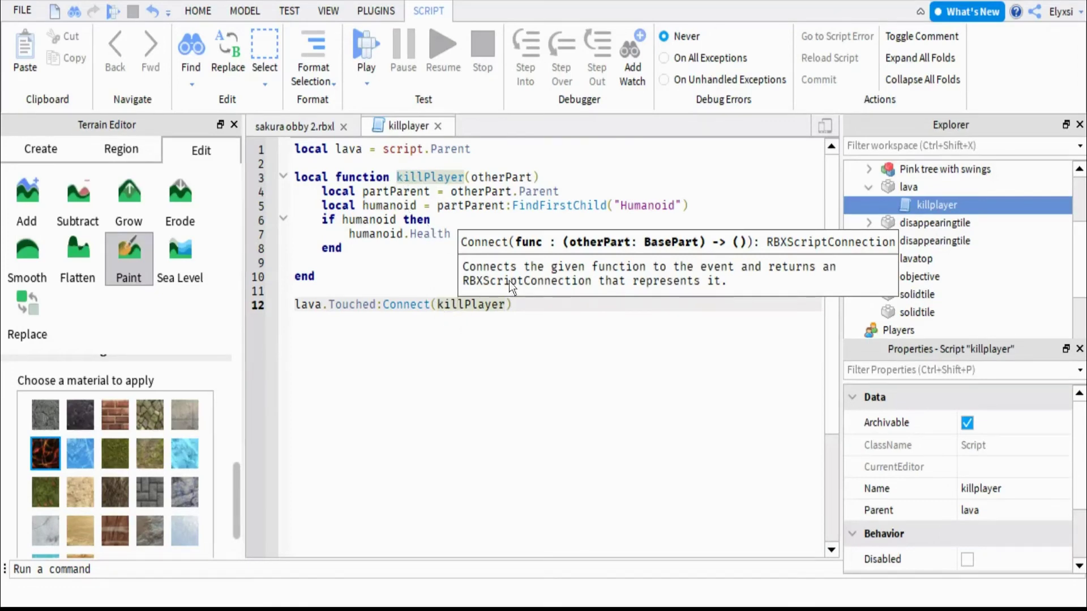
{"action": "left_click", "coordinate": [553, 316]}
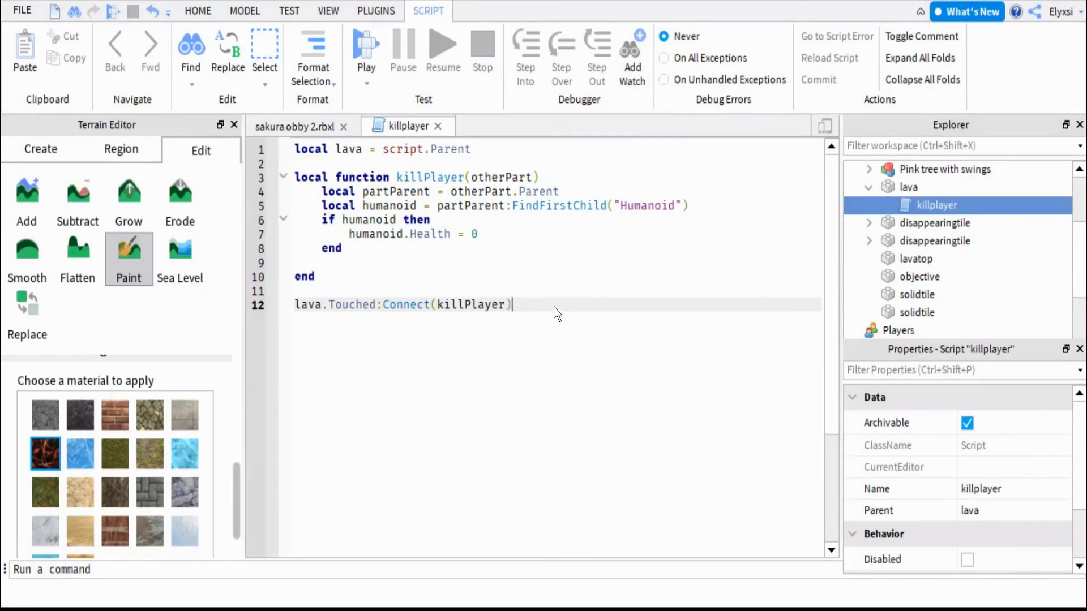
Playtest the sakura obby, jumping the avatar from the starting tile across the glowing tiles over the lava
{"action": "left_click", "coordinate": [294, 126]}
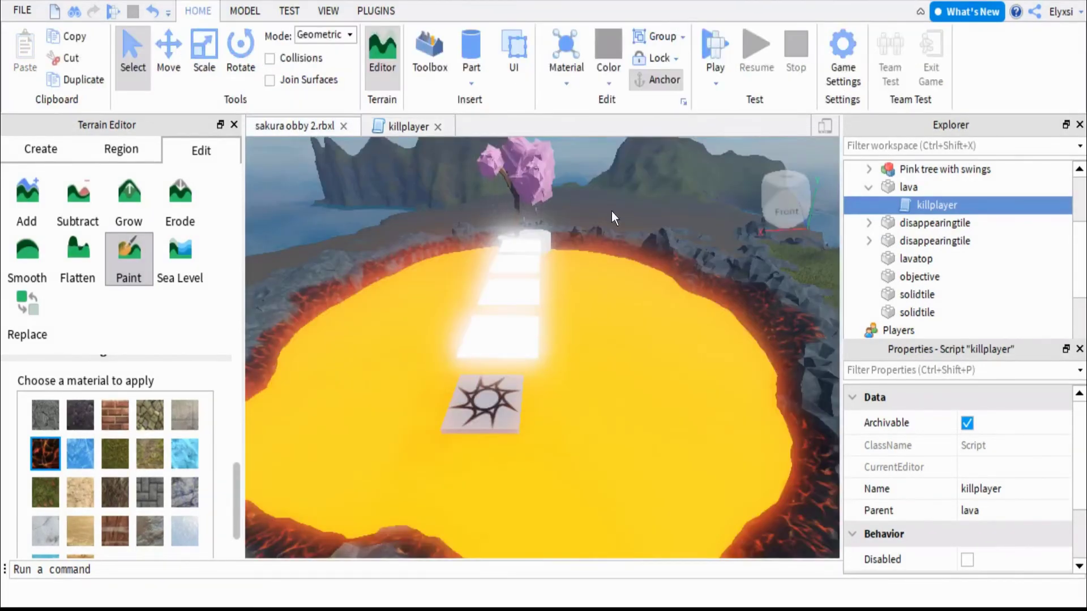
{"action": "left_click", "coordinate": [711, 55]}
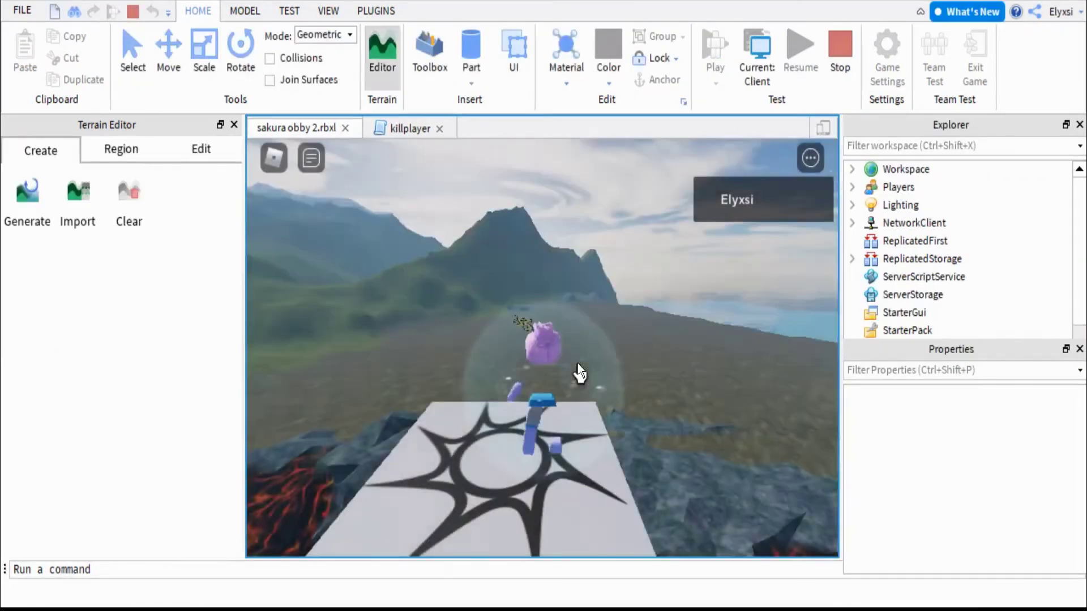
{"action": "right_click_drag", "start_coordinate": [578, 364], "coordinate": [578, 364]}
{"action": "key", "text": "w"}
{"action": "key", "text": "space"}
{"action": "key", "text": "space"}
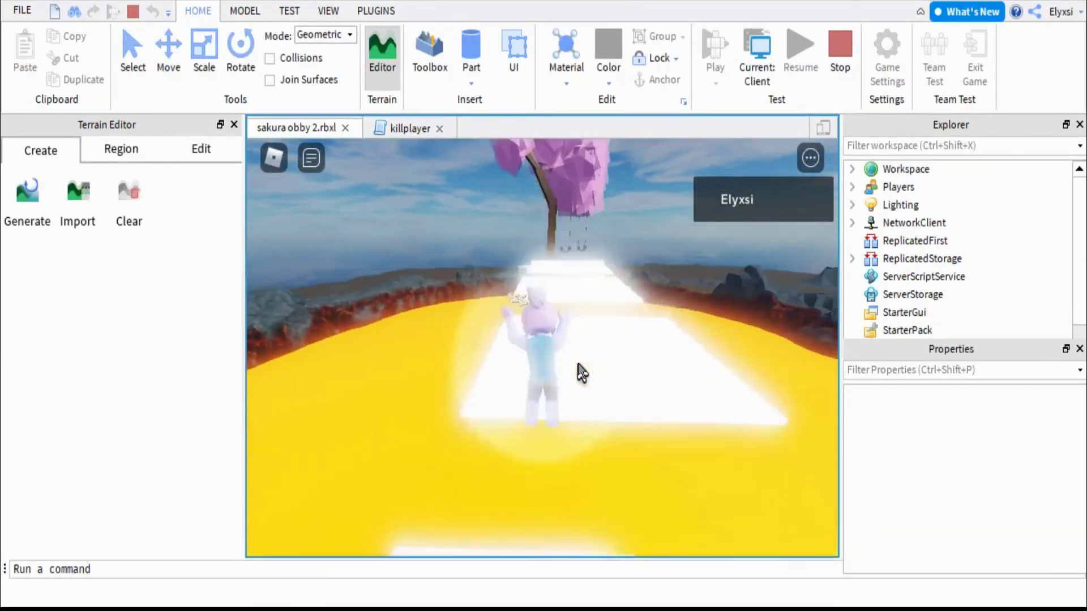
{"action": "key", "text": "w"}
{"action": "key", "text": "w"}
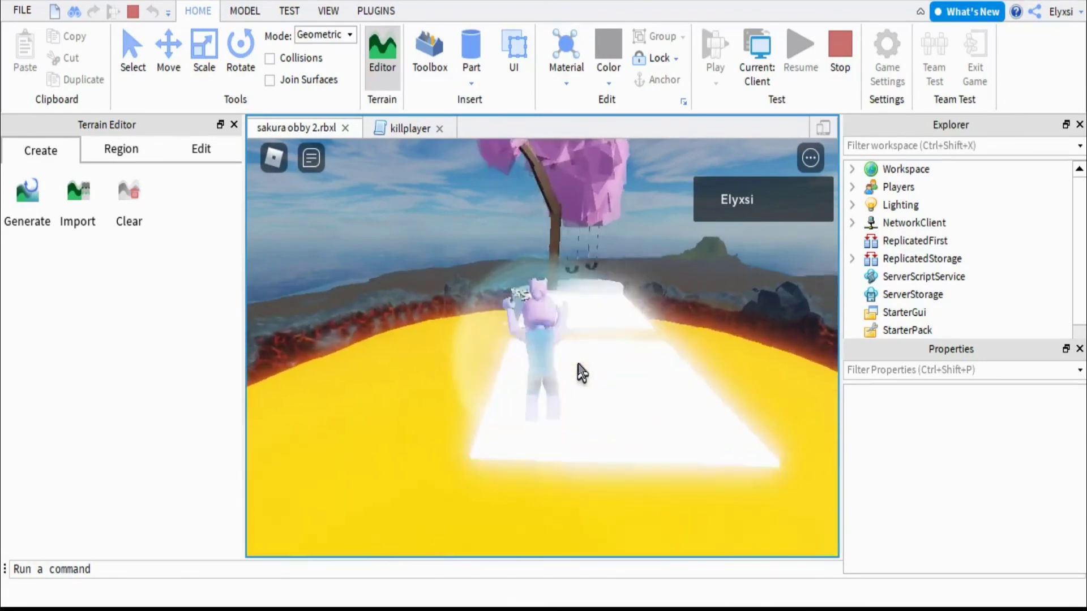